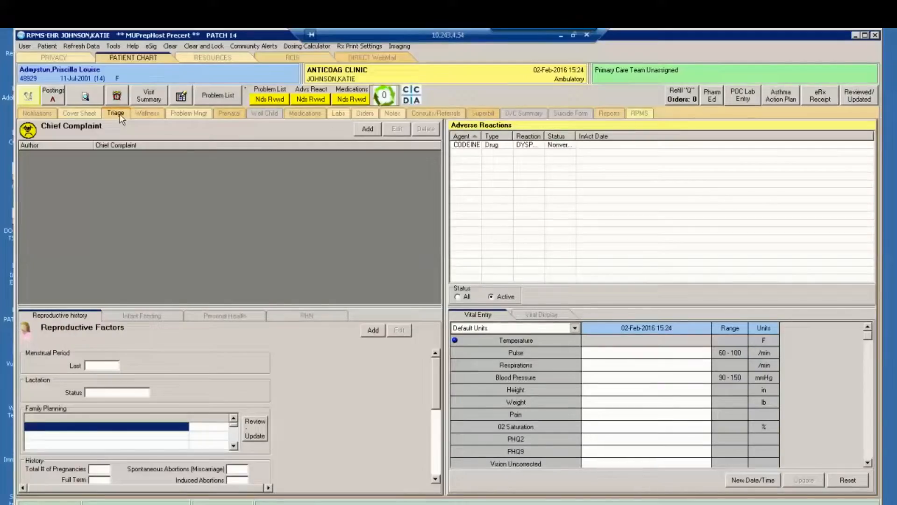
# - Start a new chief complaint entry for the patient in the Triage section
pyautogui.click(120, 114)
pyautogui.click(369, 129)
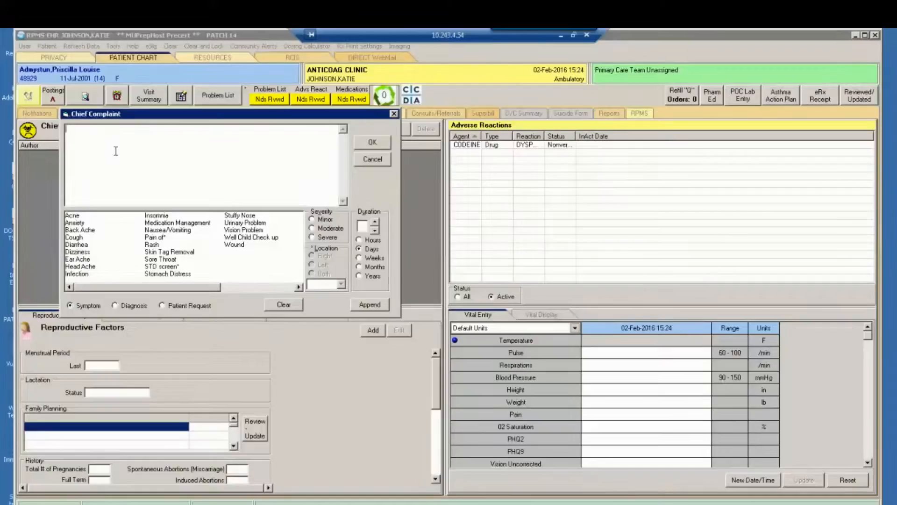
# - Enter the free text "here today for" in the chief complaint and delete it
pyautogui.write(';')
pyautogui.press('BackSpace')
pyautogui.write('here today for')
pyautogui.moveTo(107, 129); pyautogui.dragTo(66, 131)
pyautogui.press('BackSpace')
# - Look through the Diagnosis and Patient Request pick lists and return to the Symptom list
pyautogui.click(118, 306)
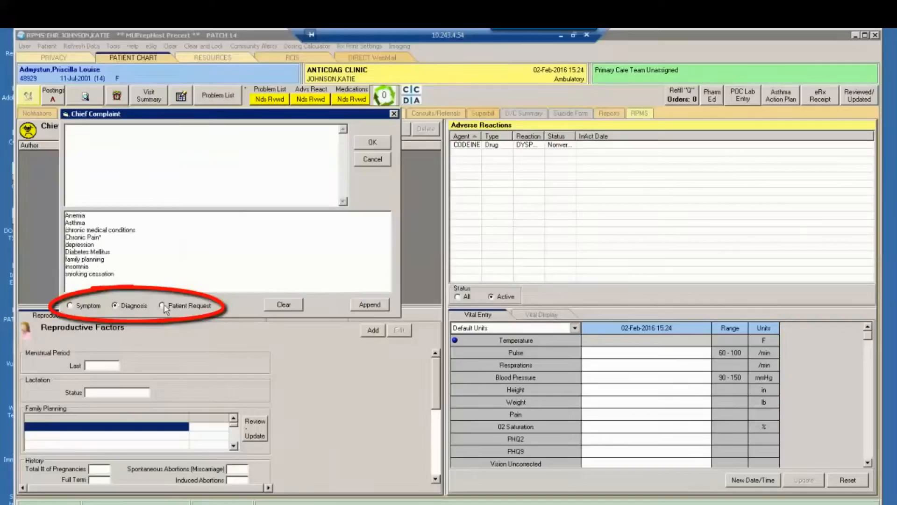
pyautogui.click(162, 306)
pyautogui.click(70, 305)
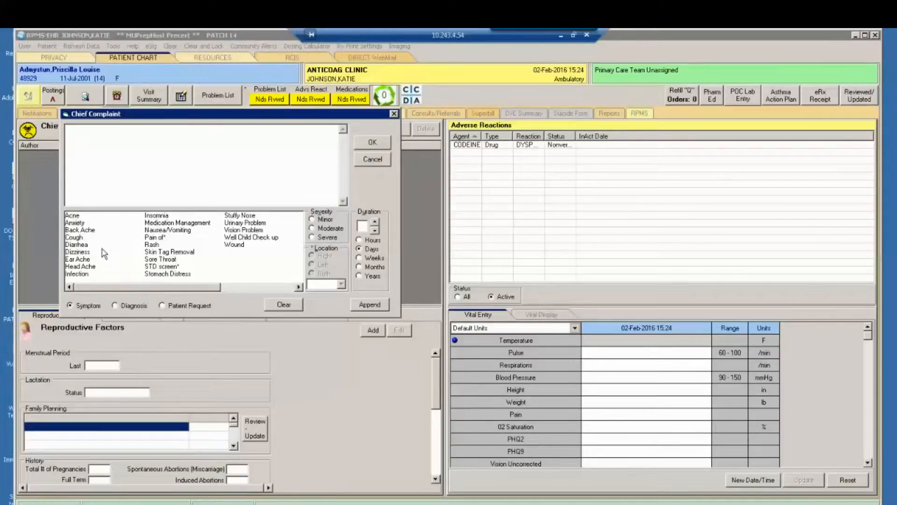
# - Add the symptoms Cough, Dizziness and Skin Tag Removal plus the diagnosis Asthma to the chief complaint text
pyautogui.click(79, 237)
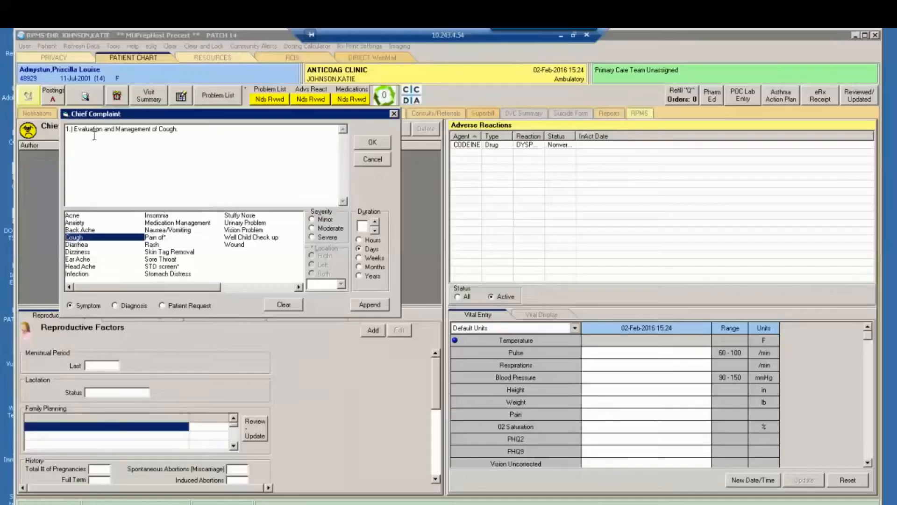
pyautogui.click(81, 253)
pyautogui.click(169, 252)
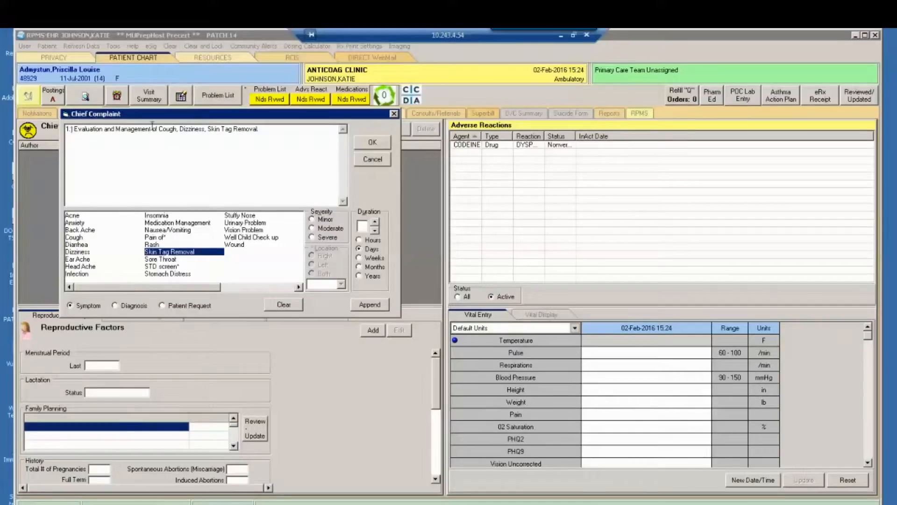
pyautogui.click(261, 131)
pyautogui.click(115, 305)
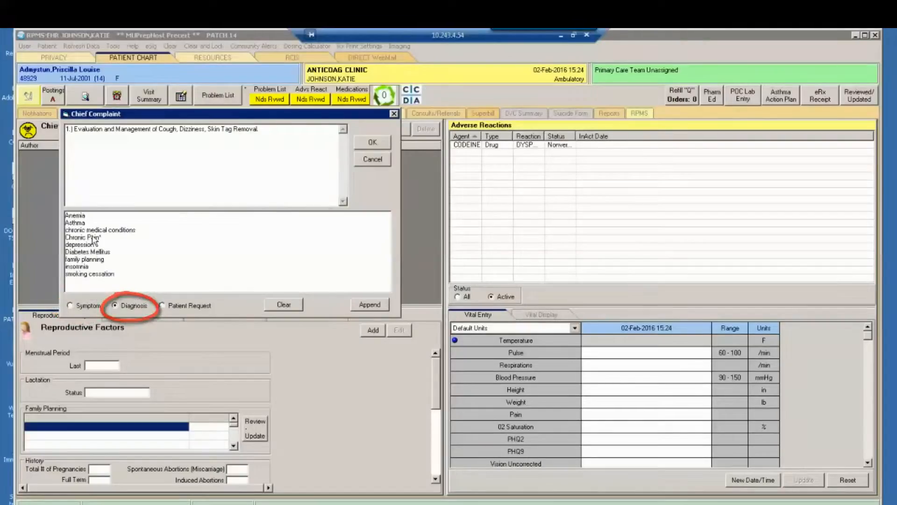
pyautogui.doubleClick(82, 223)
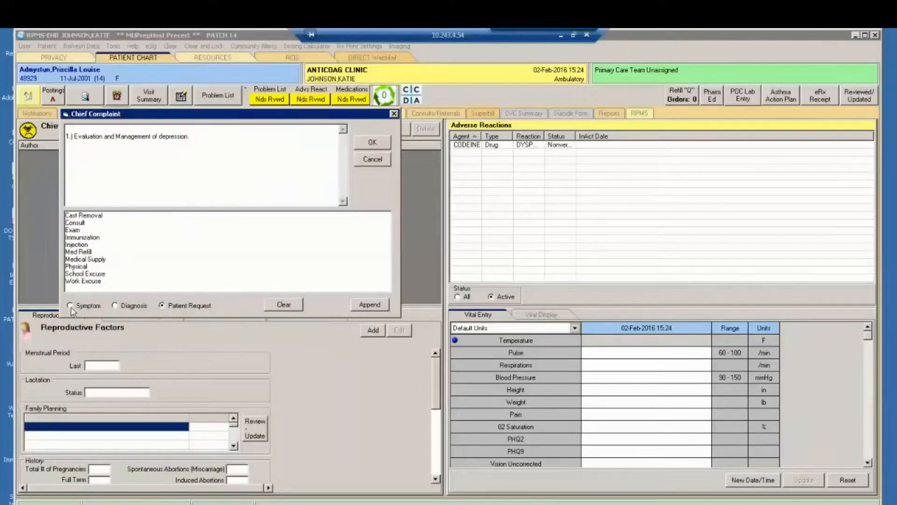
# - Replace the chief complaint text with an evaluation and management entry for the diagnosis depression
pyautogui.click(70, 306)
pyautogui.click(115, 306)
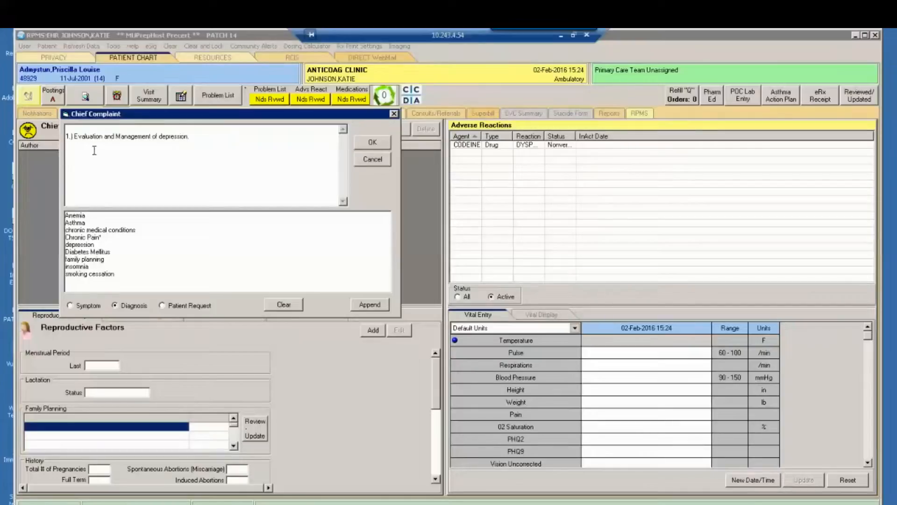
pyautogui.moveTo(159, 136); pyautogui.dragTo(58, 136)
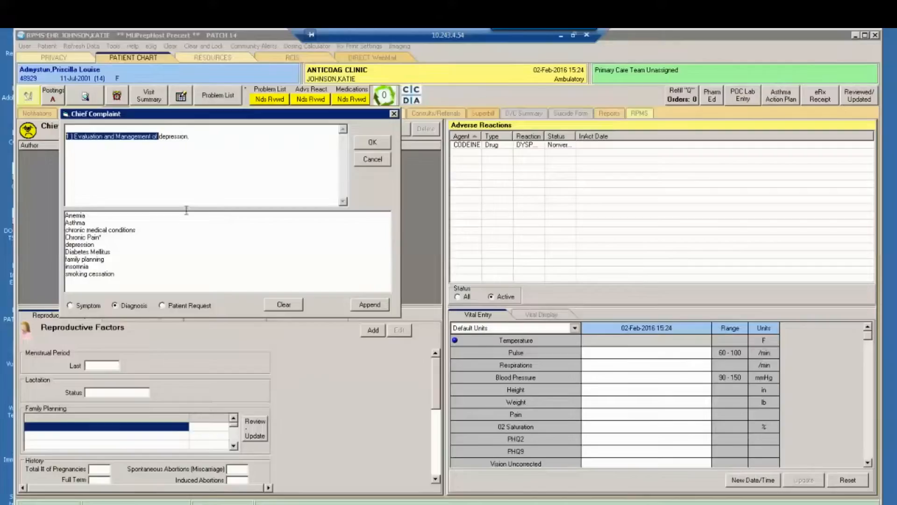
# - Try the Med Refill patient request alongside the depression entry and on its own, clearing the complaint text each time
pyautogui.click(162, 306)
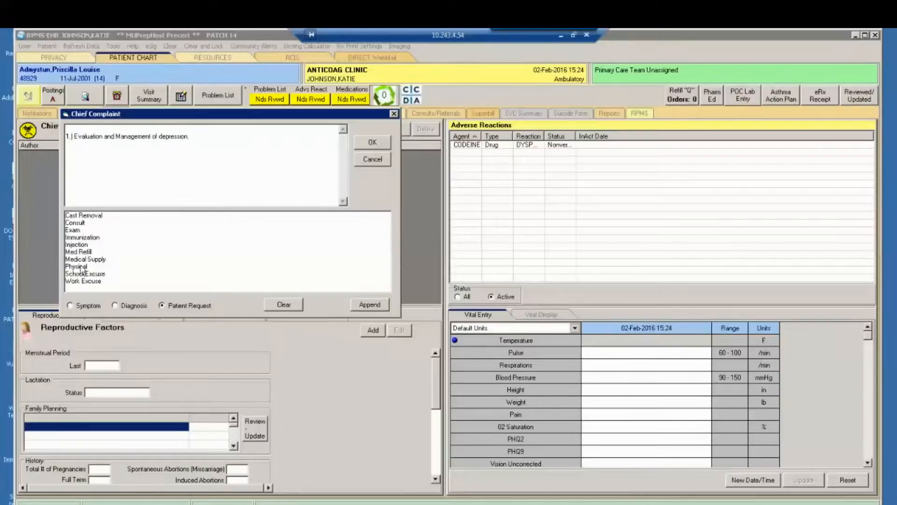
pyautogui.doubleClick(86, 253)
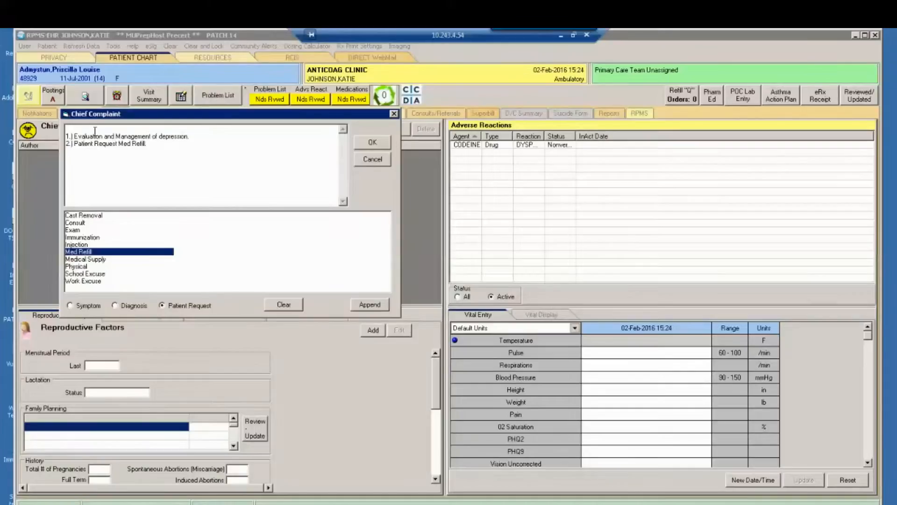
pyautogui.moveTo(145, 145); pyautogui.dragTo(33, 125)
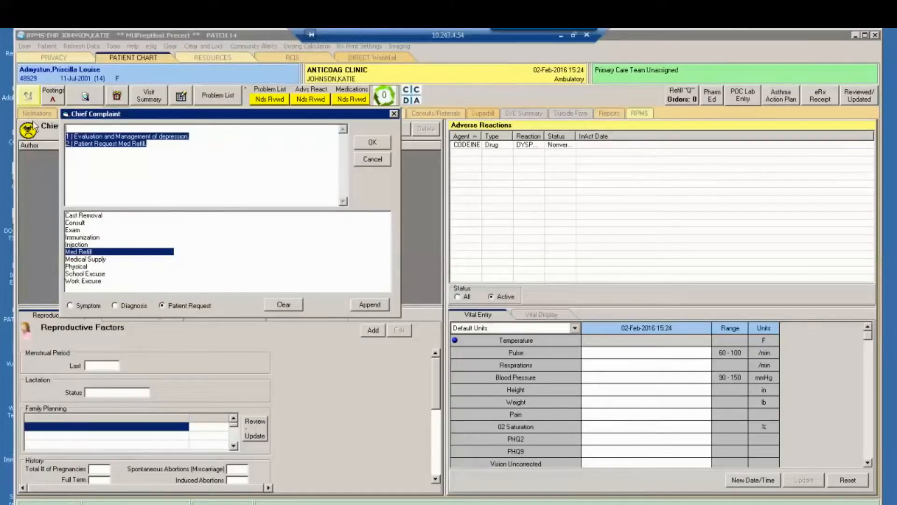
pyautogui.press('Delete')
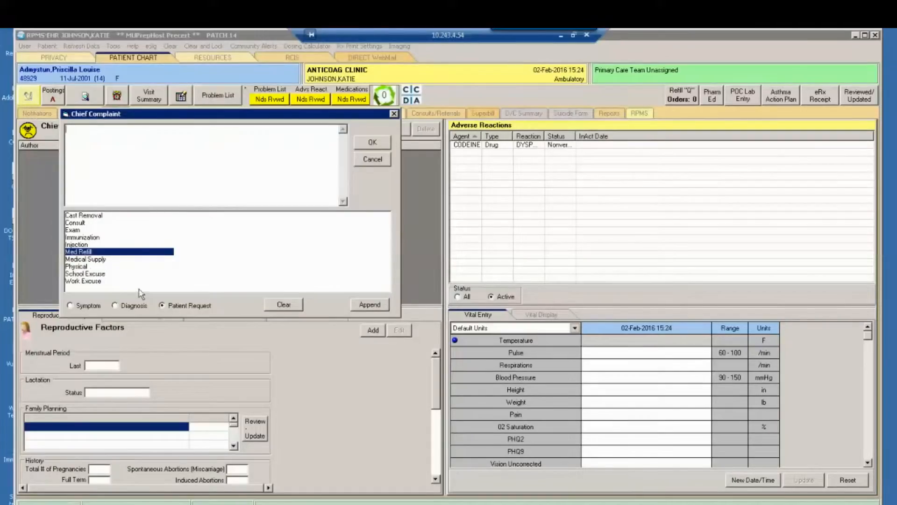
pyautogui.doubleClick(75, 253)
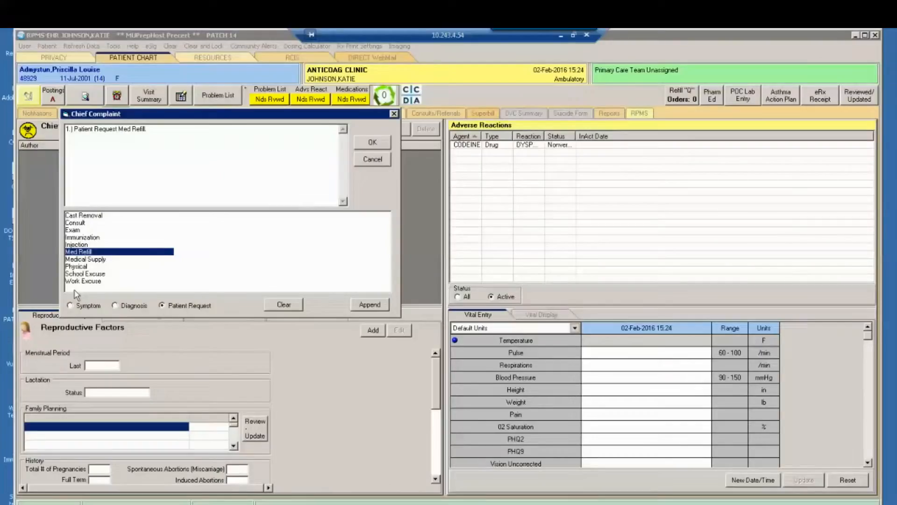
pyautogui.click(284, 304)
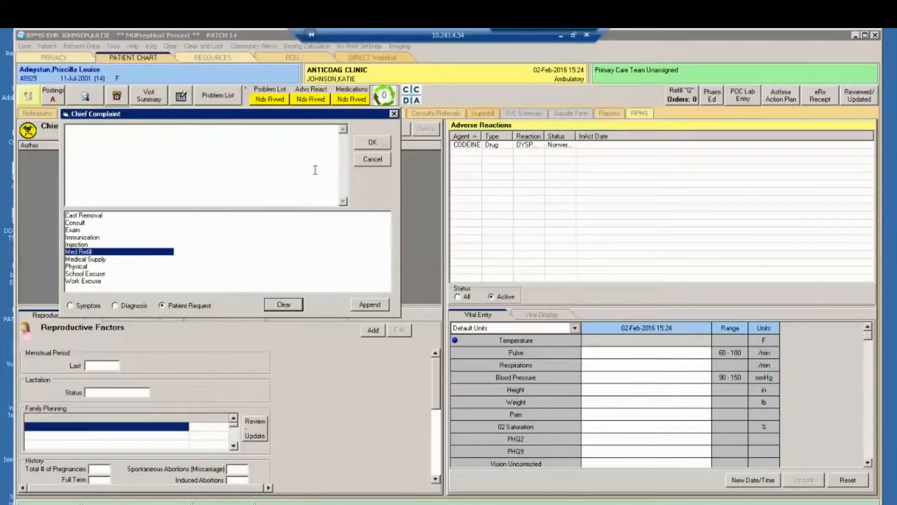
# - Record the symptom Wound as the chief complaint with Minor severity and a duration of 2 Weeks, and save it
pyautogui.click(70, 306)
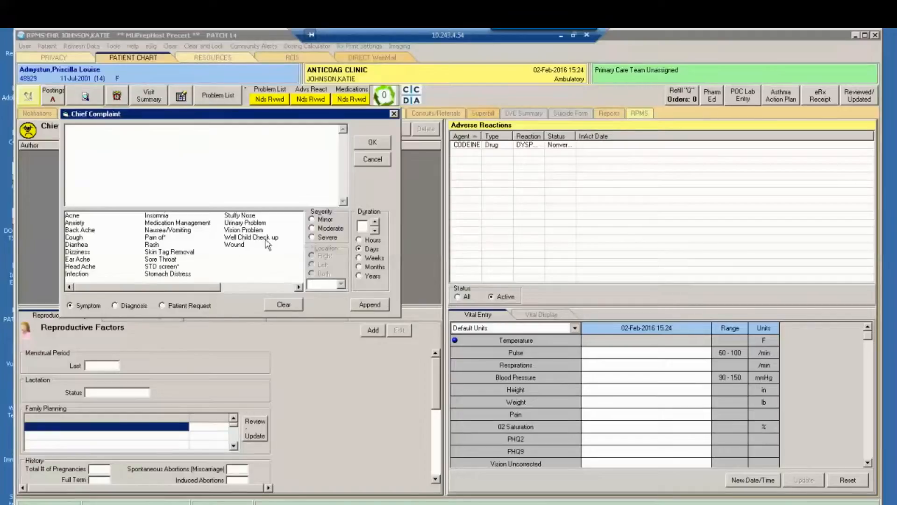
pyautogui.doubleClick(245, 245)
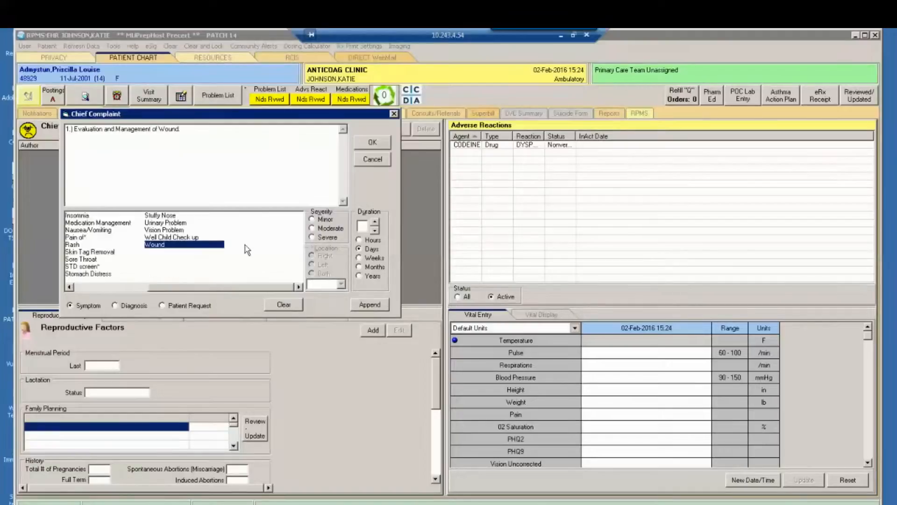
pyautogui.click(312, 219)
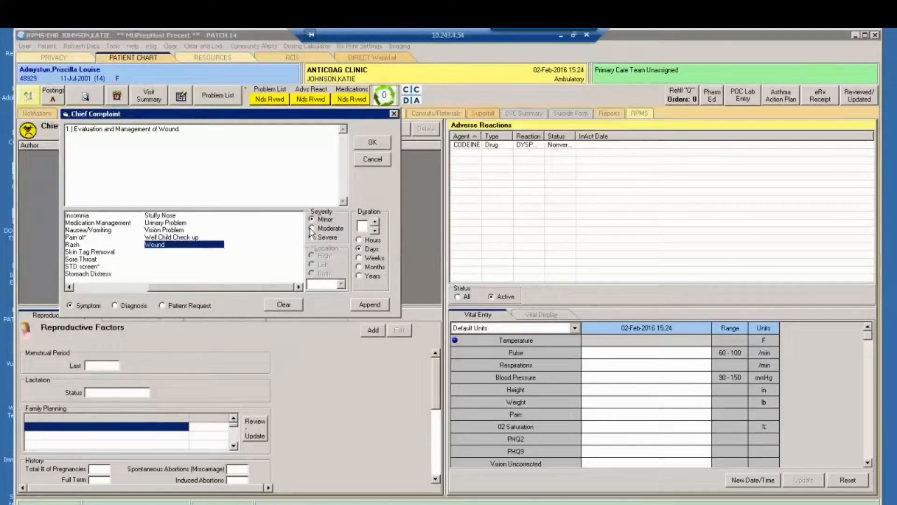
pyautogui.click(375, 223)
pyautogui.click(375, 222)
pyautogui.click(359, 257)
pyautogui.click(364, 304)
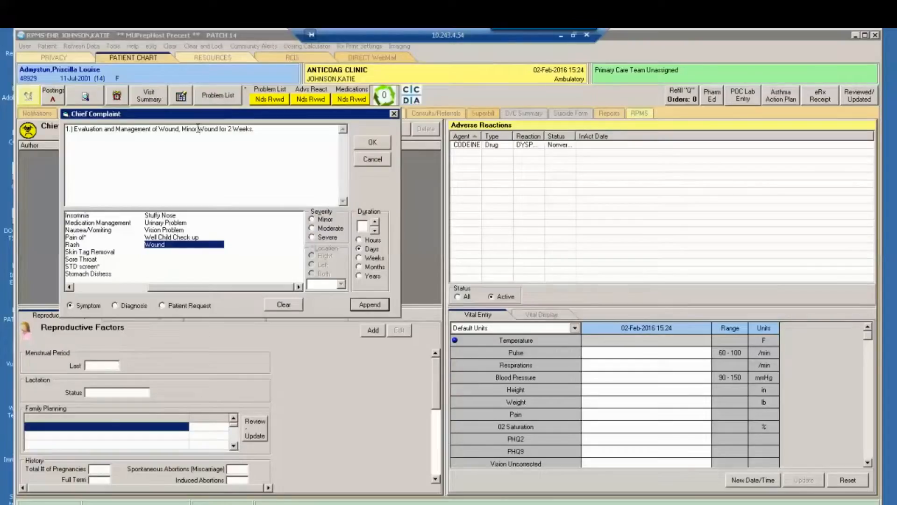
pyautogui.click(372, 144)
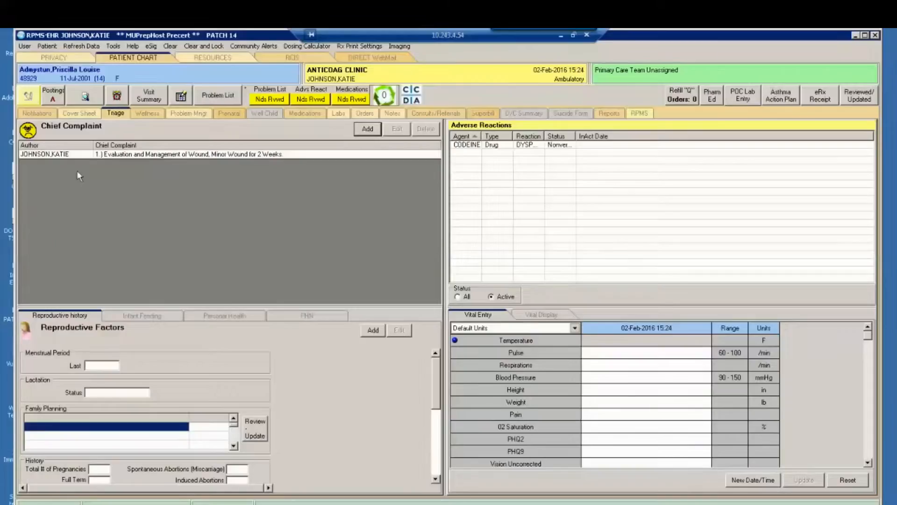
# - Edit the saved wound complaint to add the symptom Sore Throat, and save the change
pyautogui.doubleClick(215, 157)
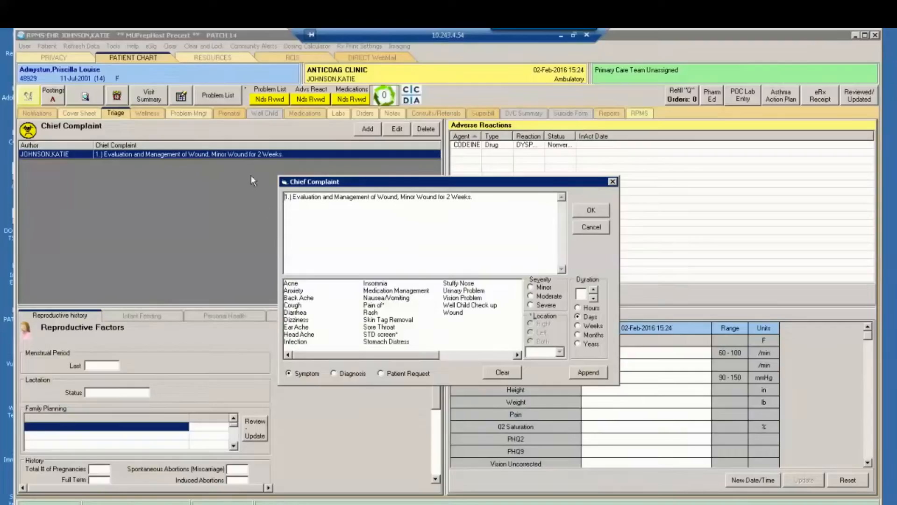
pyautogui.click(312, 229)
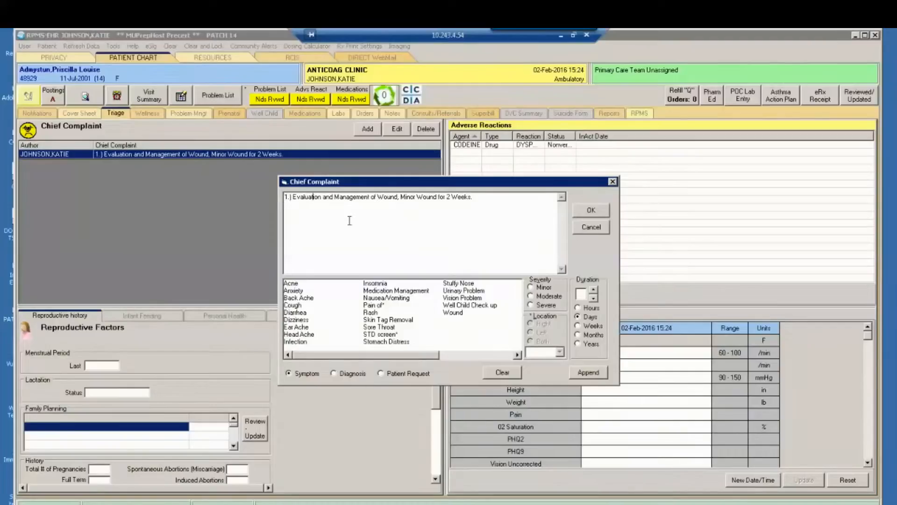
pyautogui.click(383, 327)
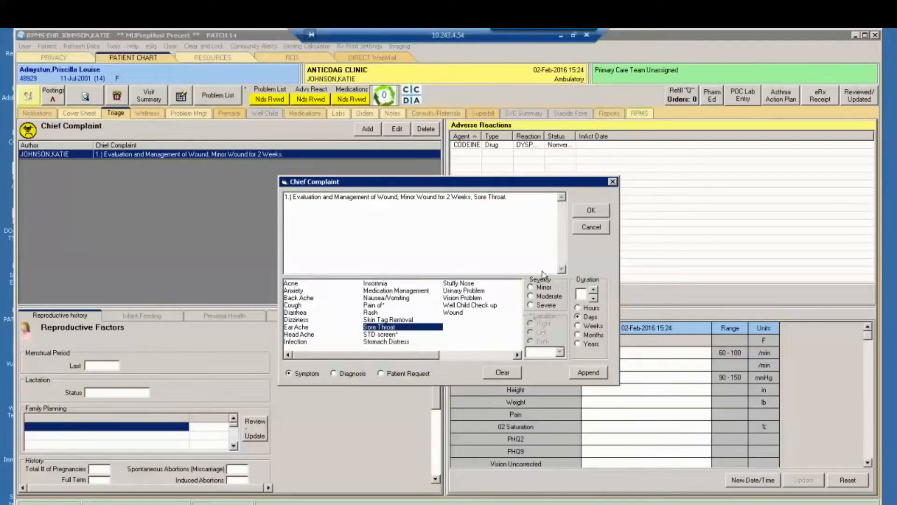
pyautogui.click(590, 211)
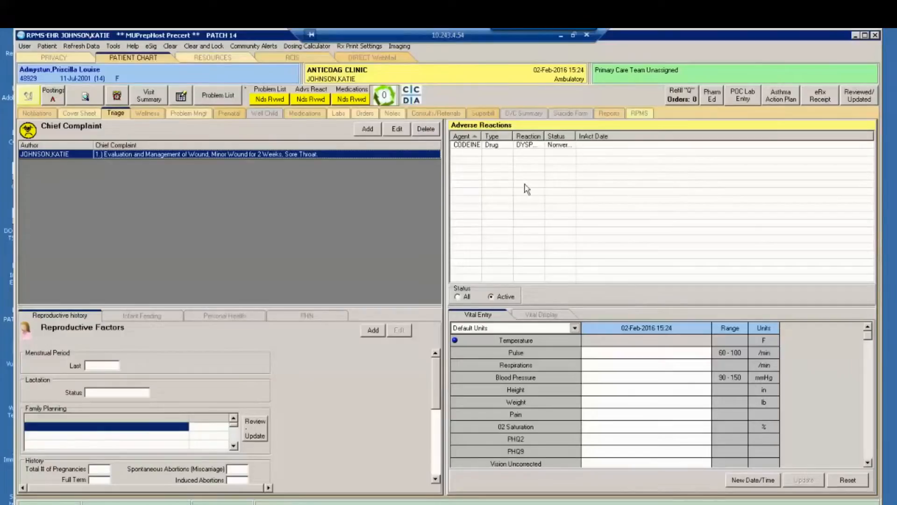
# - Start a new adverse reaction, searching for "amox" and choosing the generic drug AMOXICILLIN as causative agent
pyautogui.rightClick(588, 182)
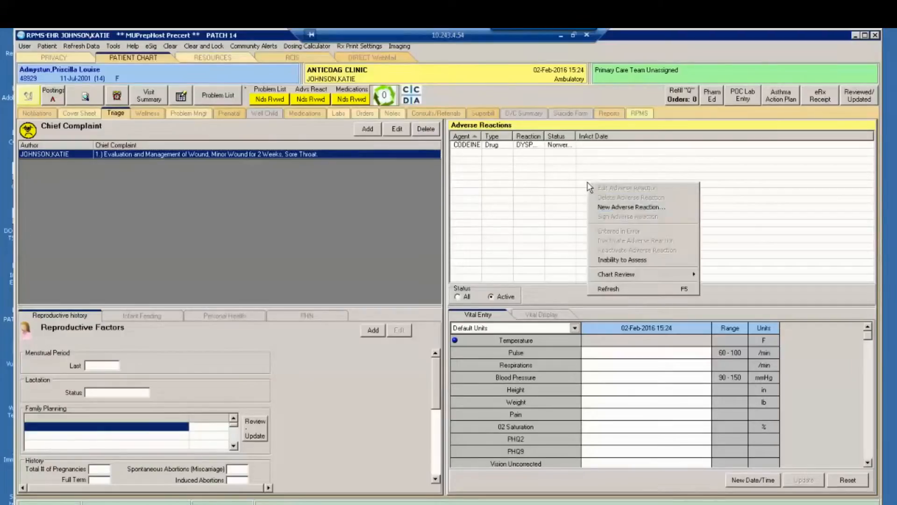
pyautogui.click(659, 211)
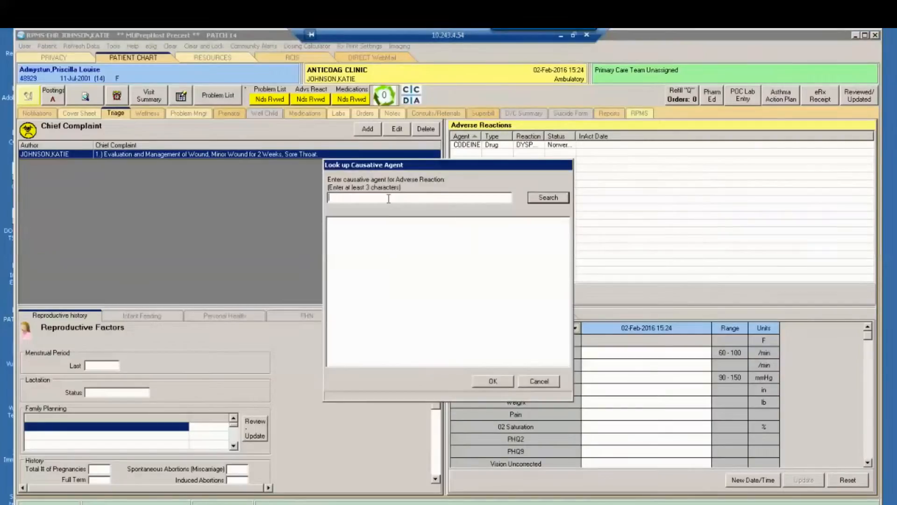
pyautogui.write('amox')
pyautogui.click(561, 202)
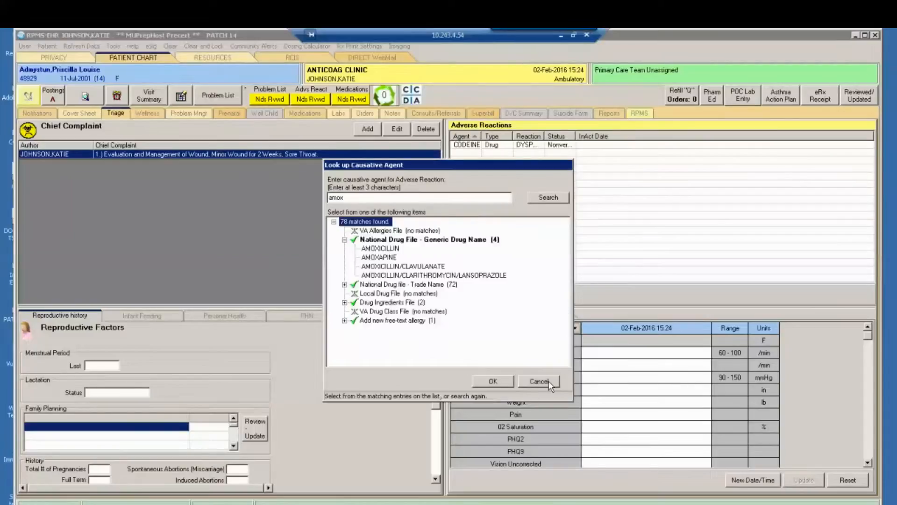
pyautogui.click(379, 248)
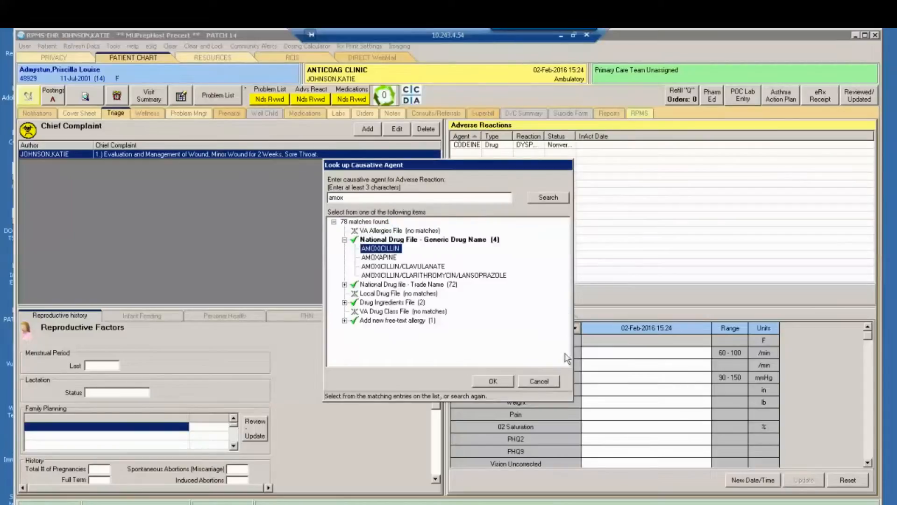
pyautogui.click(492, 381)
# - Set the event code to ALLERGY TO SUBSTANCE, the information source to PATIENT and the symptom to ANXIETY, and save the reaction
pyautogui.click(468, 204)
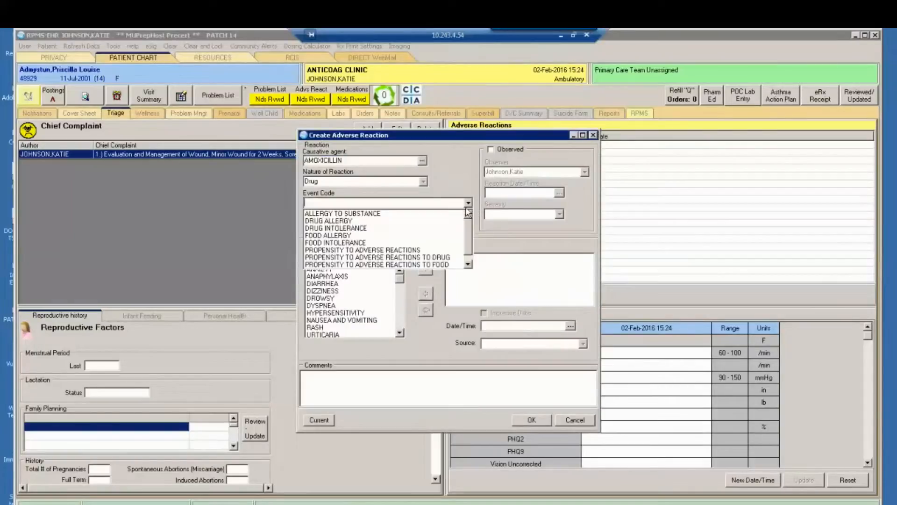
pyautogui.click(346, 214)
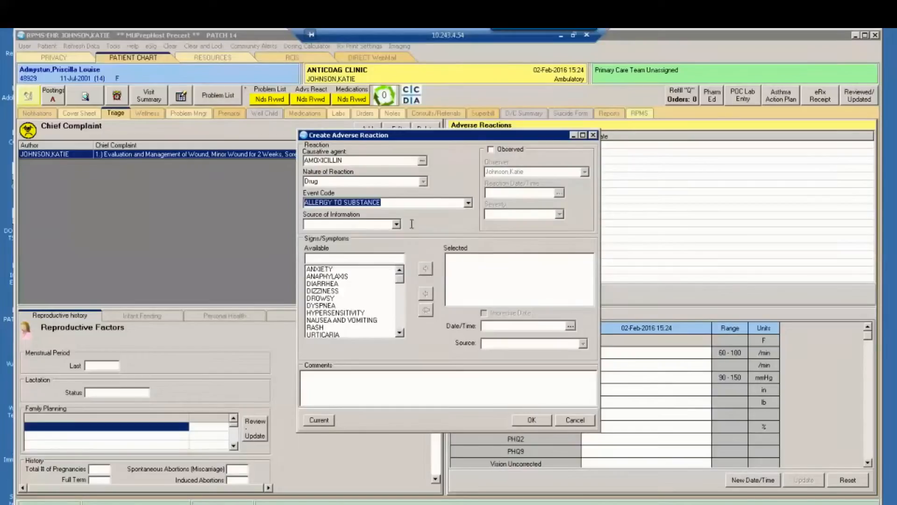
pyautogui.click(396, 225)
pyautogui.click(336, 232)
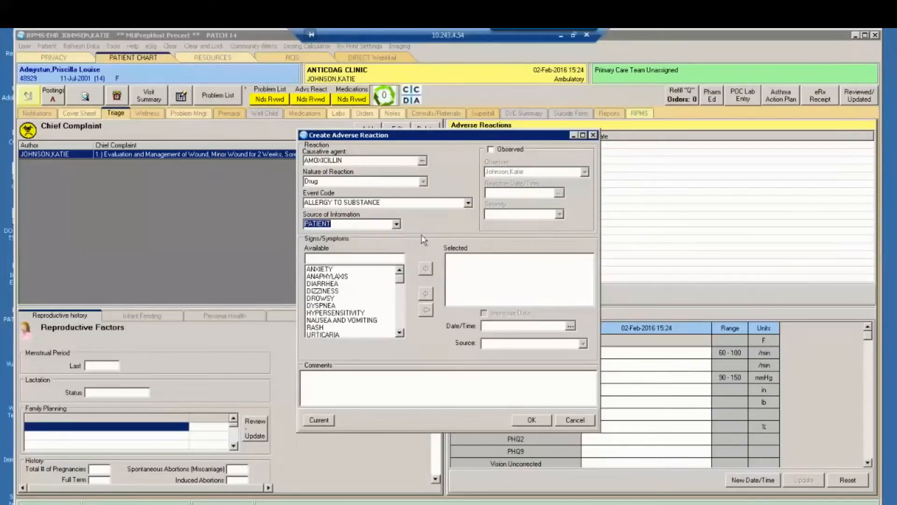
pyautogui.click(336, 269)
pyautogui.click(425, 269)
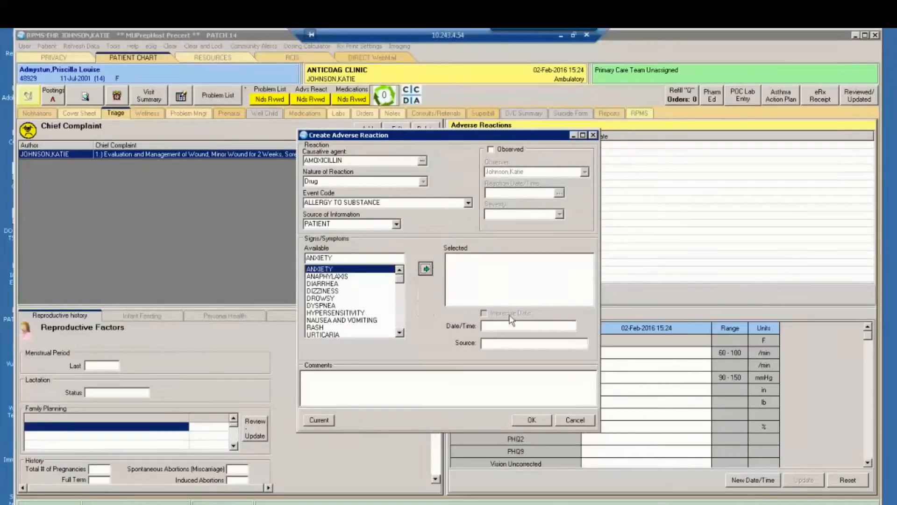
pyautogui.click(532, 421)
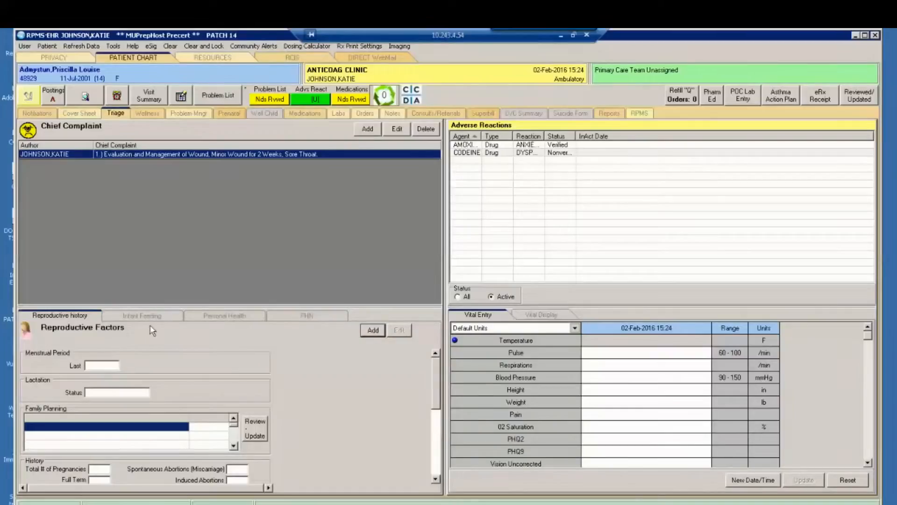
# - Look through the Infant Feeding, Personal Health and PHN sections and return to the reproductive history
pyautogui.click(127, 317)
pyautogui.click(223, 317)
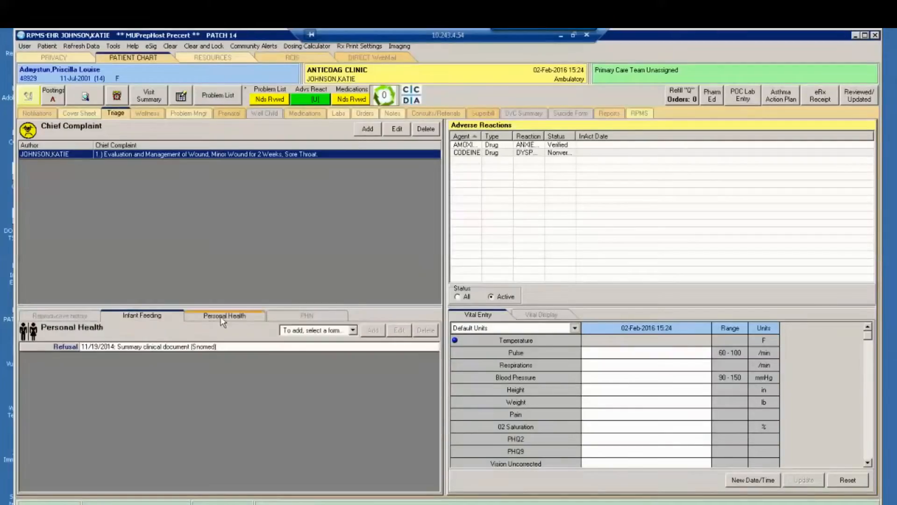
pyautogui.click(316, 317)
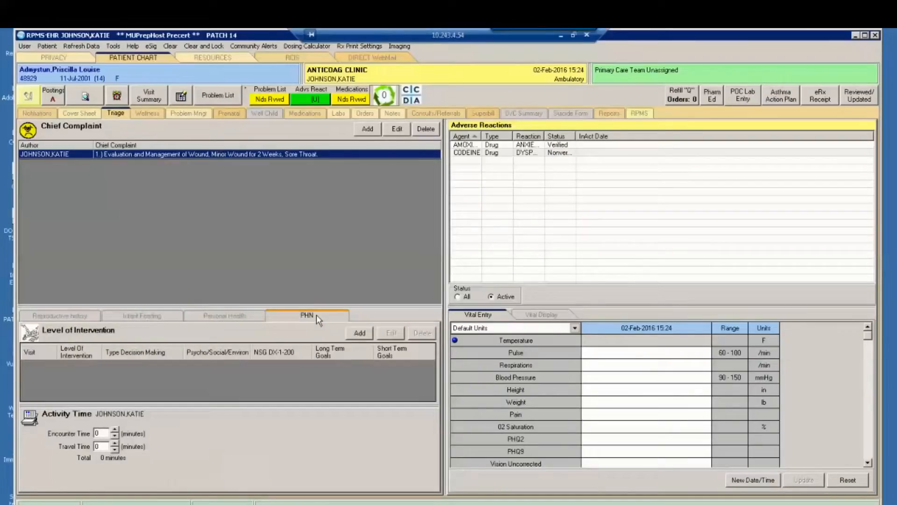
pyautogui.click(43, 318)
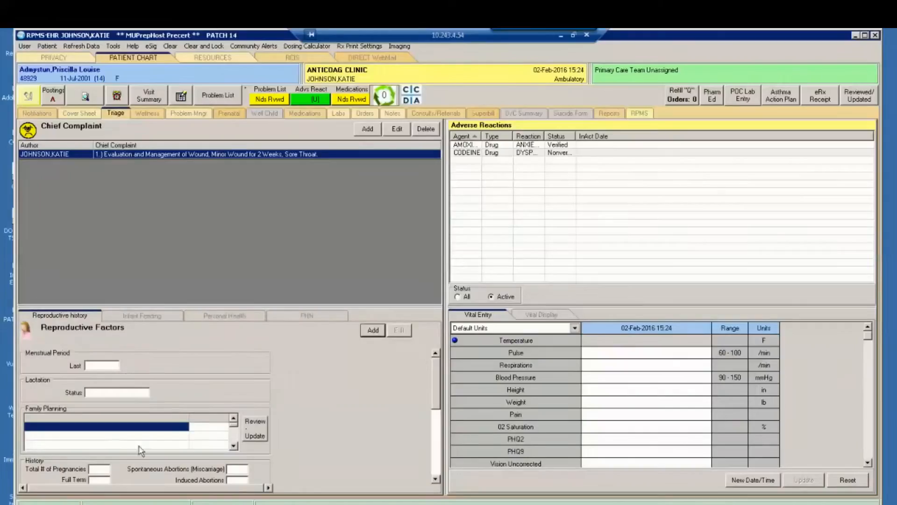
# - Look over the whole Reproductive Factors form and the Infant Feeding section
pyautogui.moveTo(439, 387); pyautogui.dragTo(433, 472)
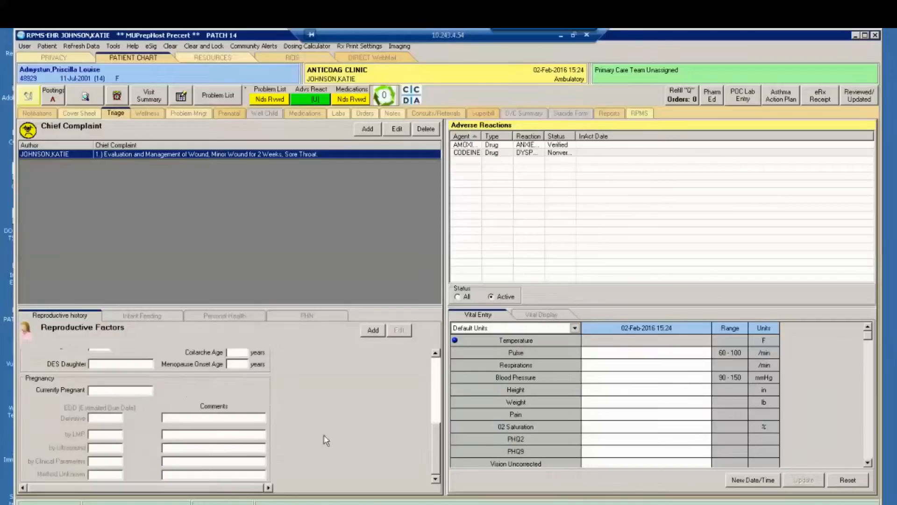
pyautogui.moveTo(435, 444); pyautogui.dragTo(402, 377)
pyautogui.click(142, 318)
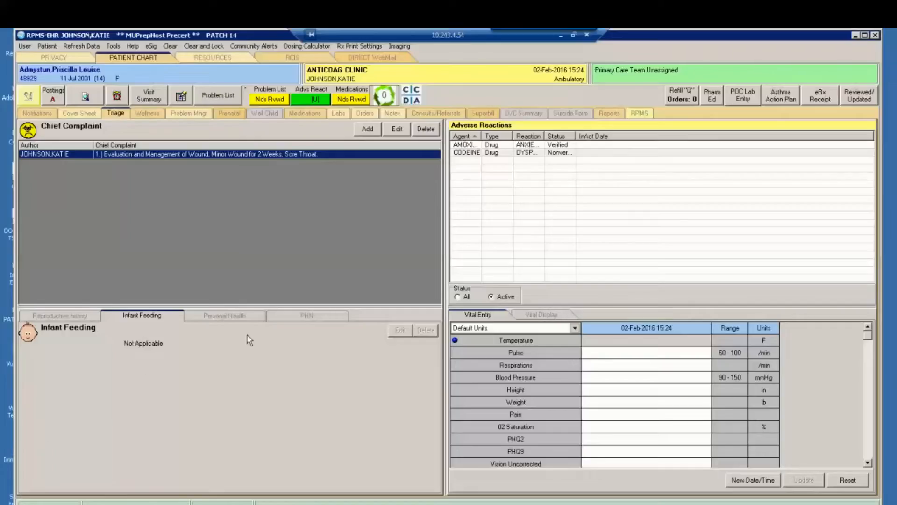
# - Open a new Functional Status record in Personal Health, look over its fields and cancel it
pyautogui.click(228, 316)
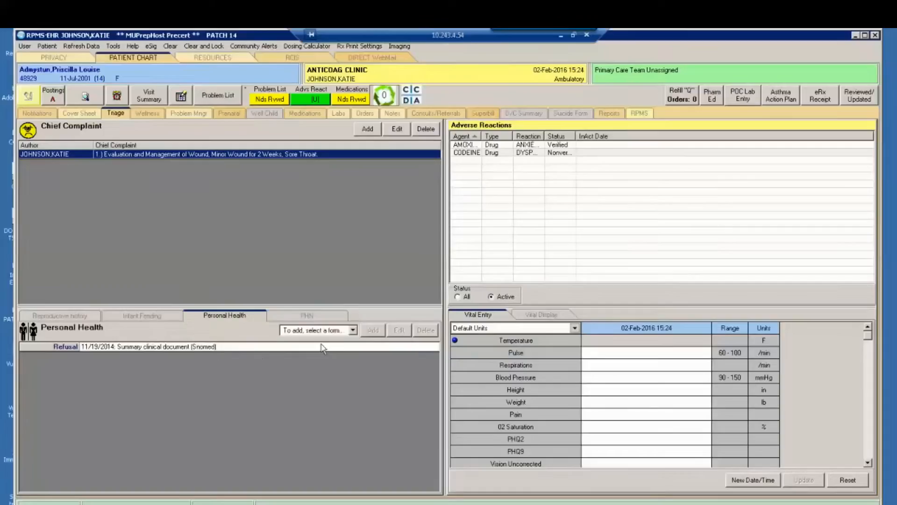
pyautogui.click(352, 330)
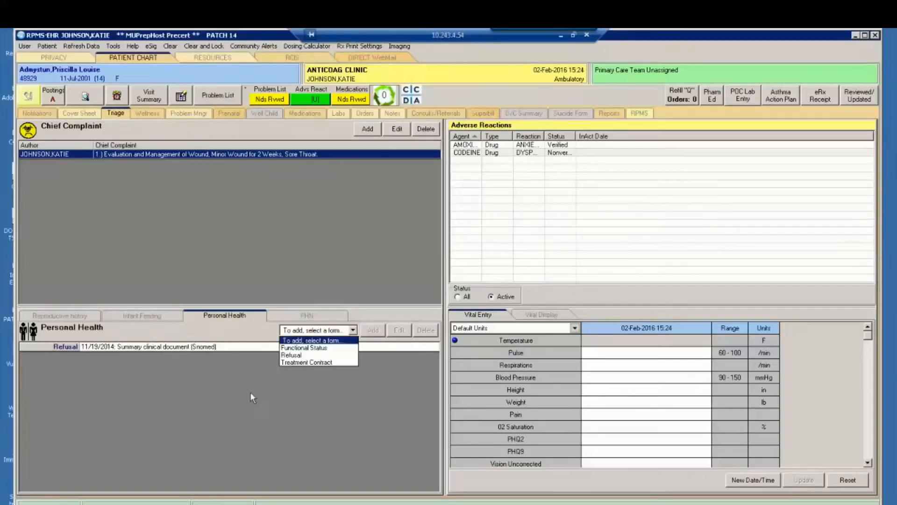
pyautogui.click(309, 348)
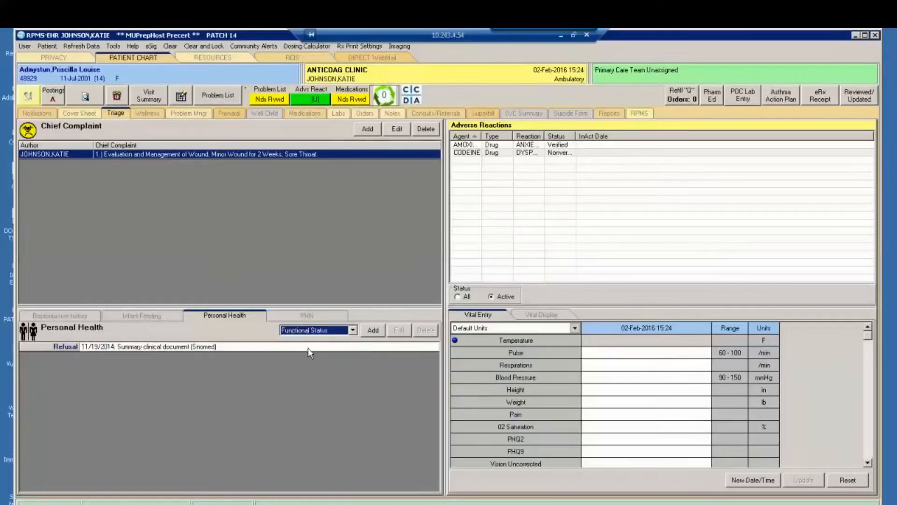
pyautogui.click(372, 330)
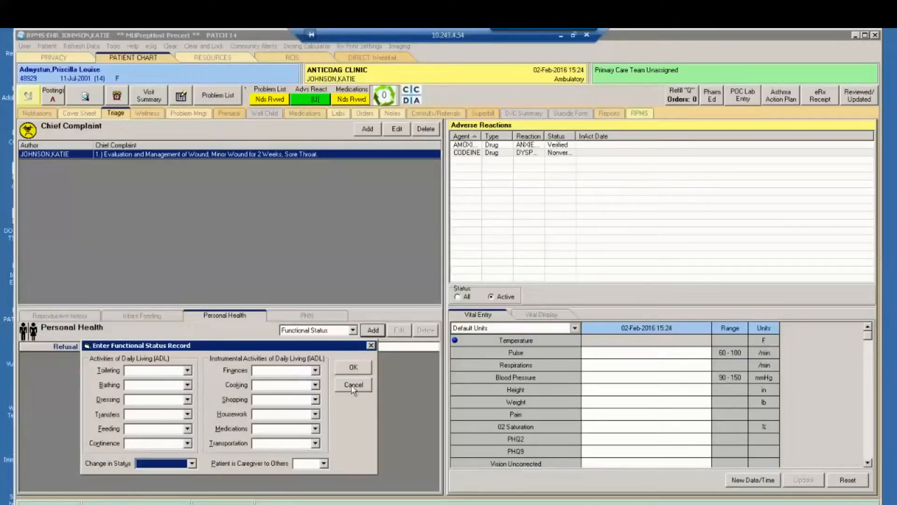
pyautogui.click(316, 385)
pyautogui.click(316, 386)
pyautogui.click(354, 385)
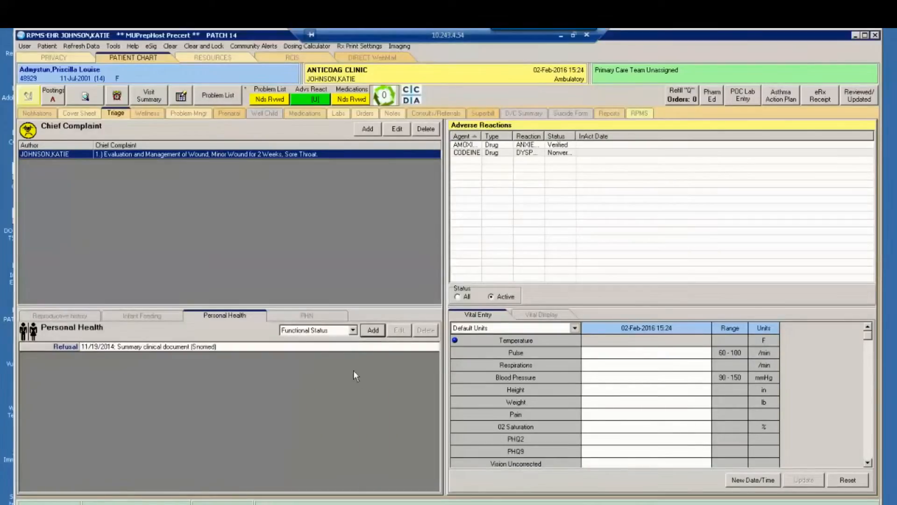
# - Open a new Refusal record in Personal Health, review its refusal types and fields, and cancel it
pyautogui.click(353, 330)
pyautogui.click(322, 356)
pyautogui.click(373, 330)
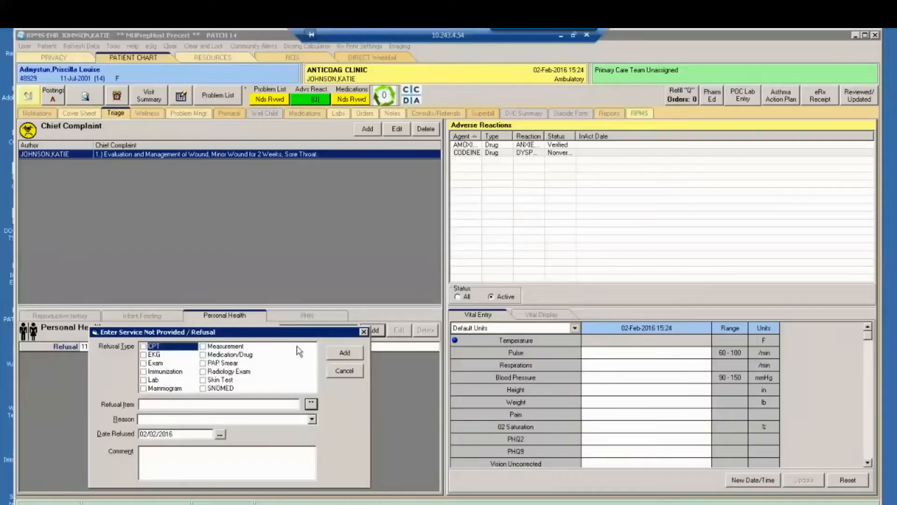
pyautogui.click(344, 371)
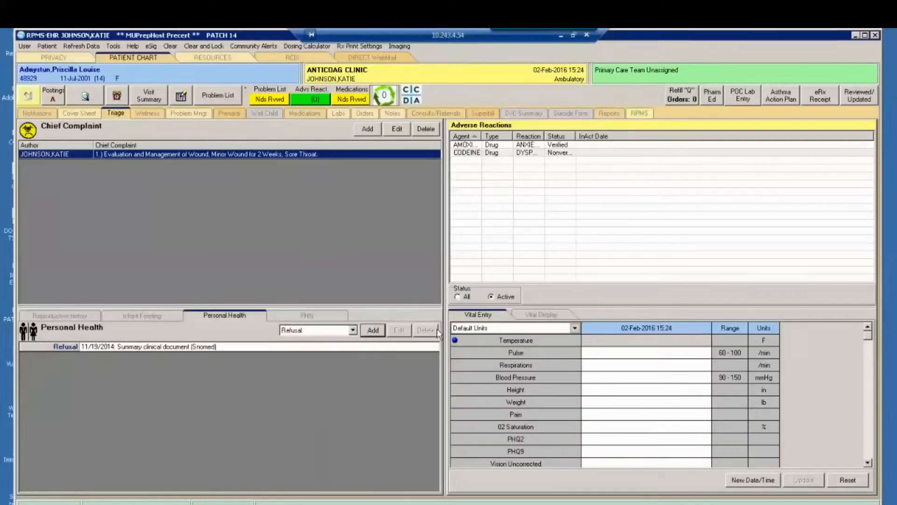
# - Add a Treatment Contract of type Pain to the patient's Personal Health records
pyautogui.click(353, 330)
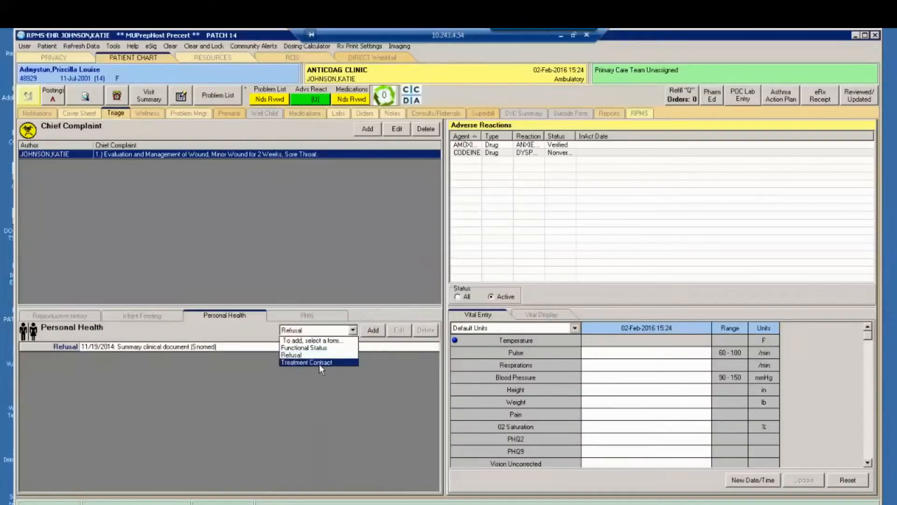
pyautogui.click(319, 363)
pyautogui.click(380, 333)
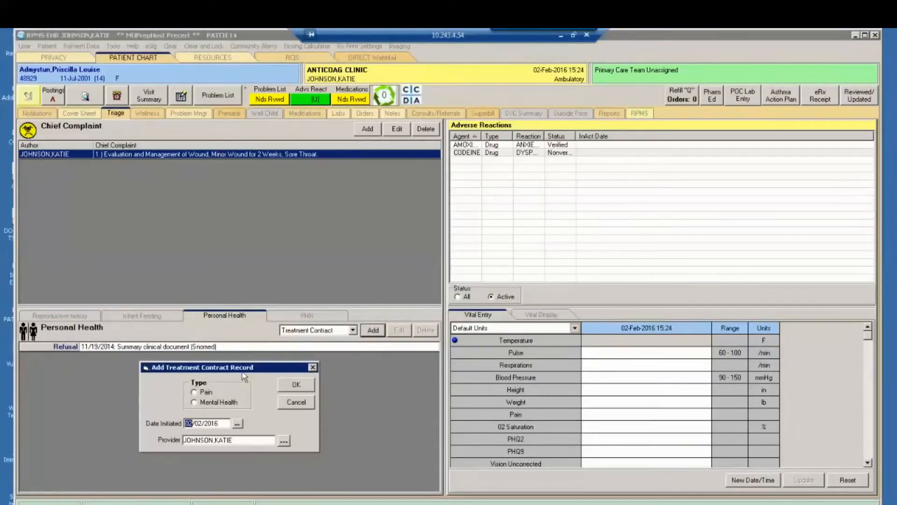
pyautogui.click(197, 393)
pyautogui.click(297, 385)
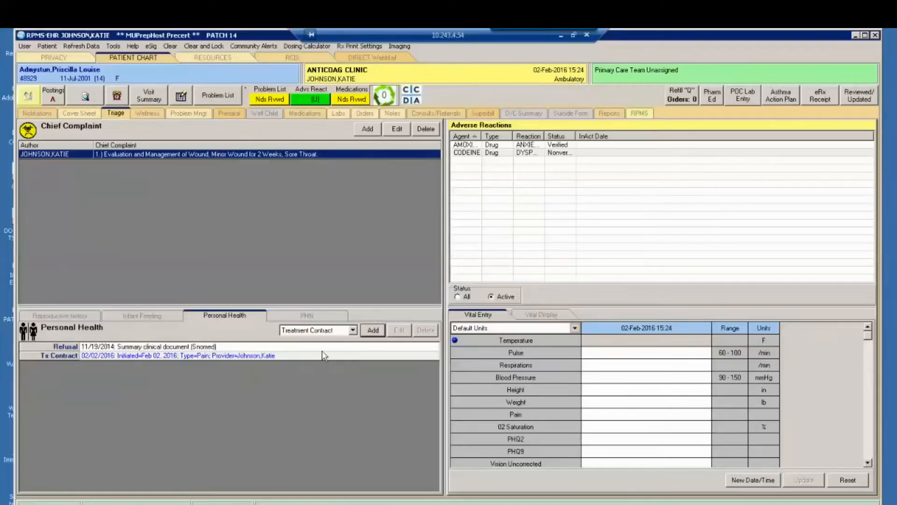
# - Review a blank Treatment Contract form without saving it, and view the PHN section before returning to the reproductive history
pyautogui.click(353, 330)
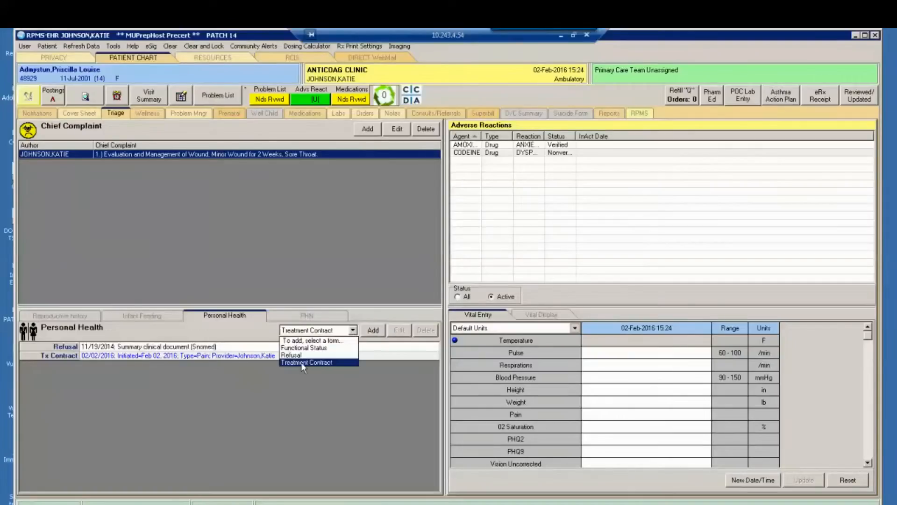
pyautogui.click(301, 363)
pyautogui.click(368, 331)
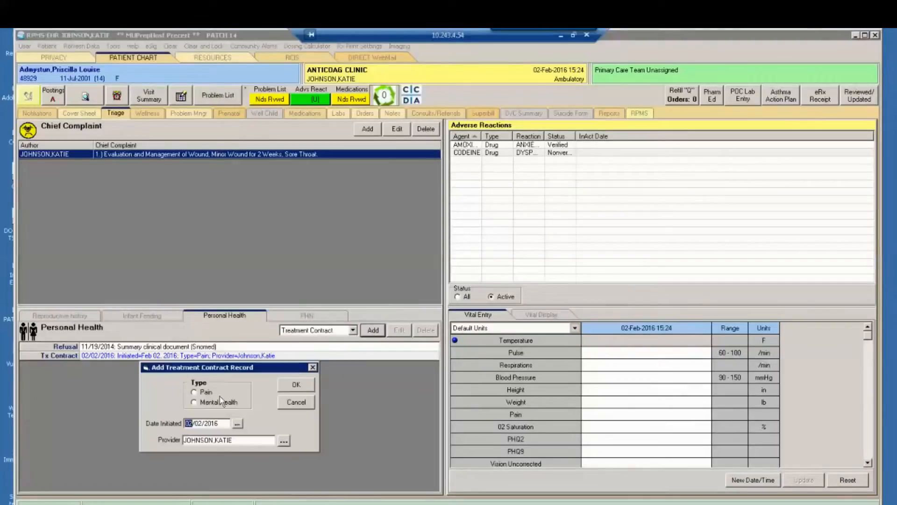
pyautogui.click(305, 400)
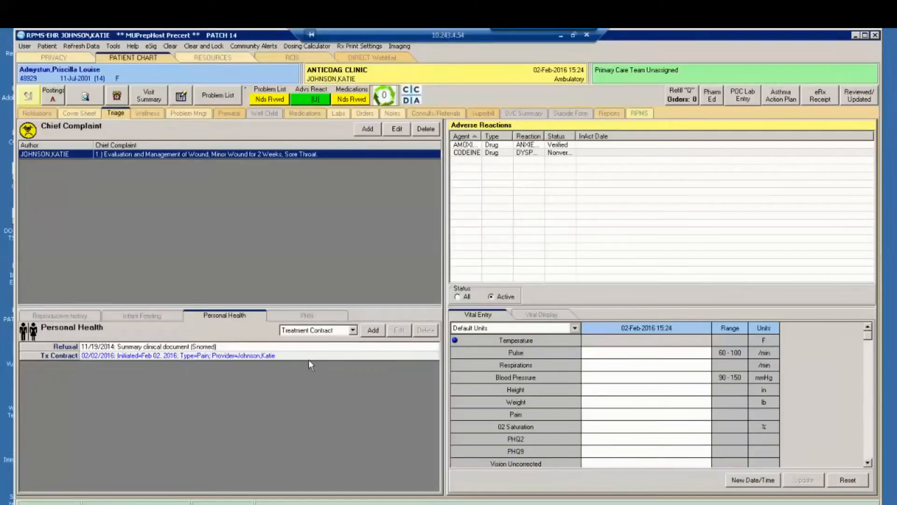
pyautogui.click(308, 315)
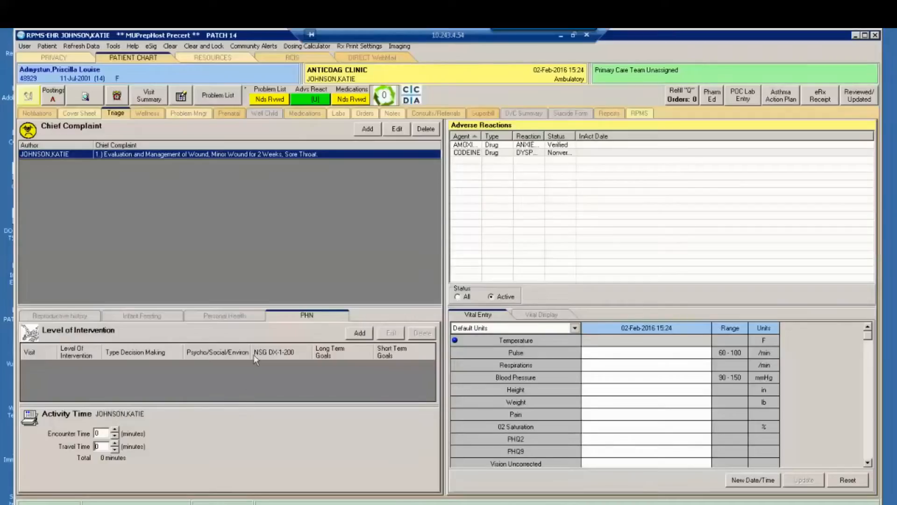
pyautogui.click(62, 318)
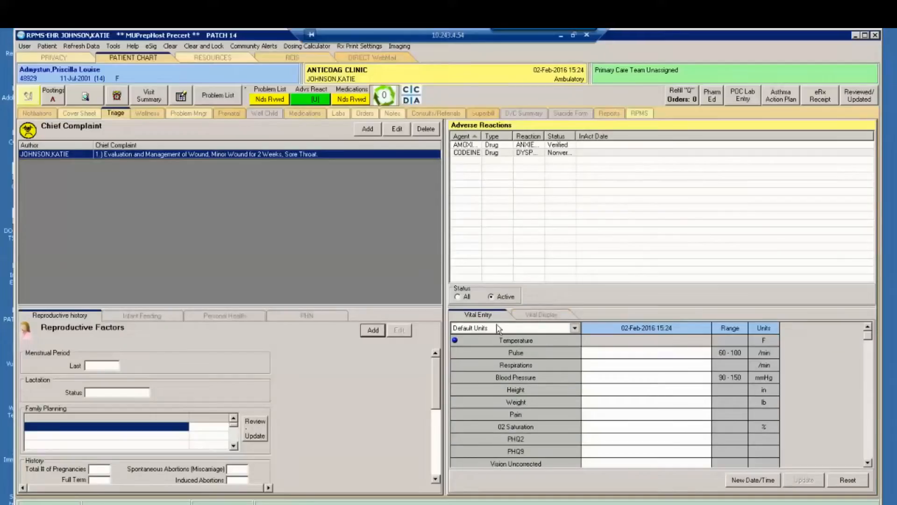
# - Enter a temperature of 100 F and a weight of 140 lb in the vitals for the current visit
pyautogui.click(634, 340)
pyautogui.write('100')
pyautogui.click(674, 356)
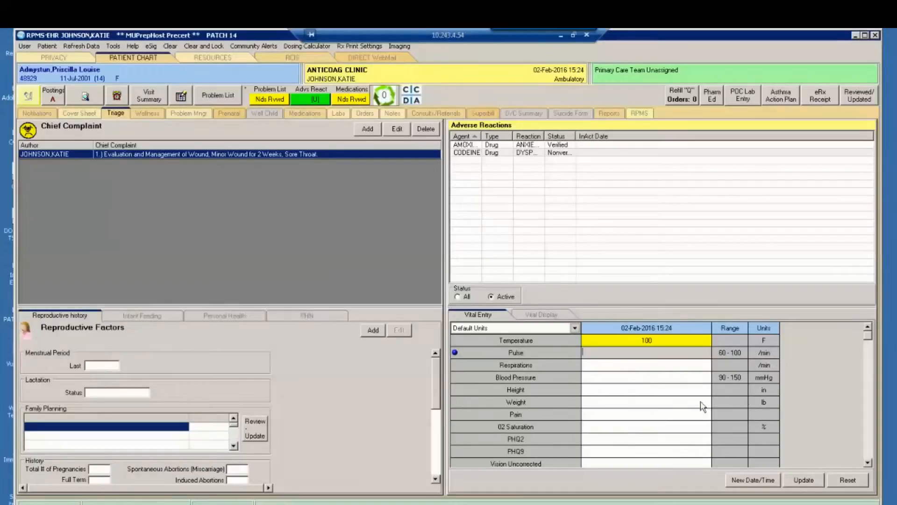
pyautogui.click(608, 403)
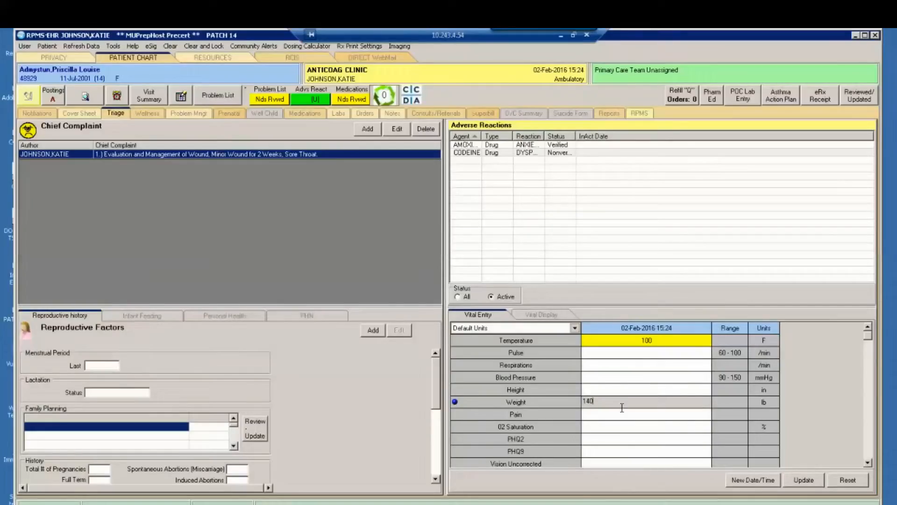
# - Examine the full list of vital measurements available for entry, down to the asthma and head circumference rows
pyautogui.scroll(-7, 621, 434)
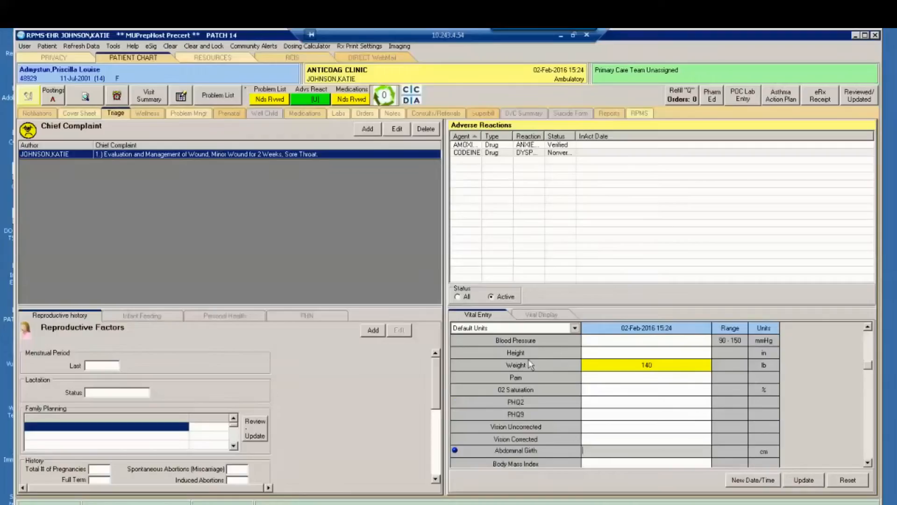
pyautogui.click(548, 427)
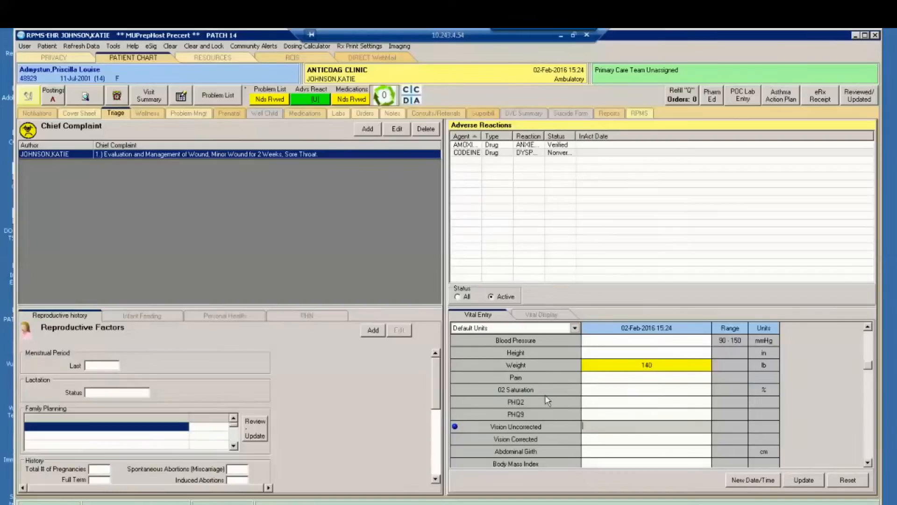
pyautogui.press('Tab')
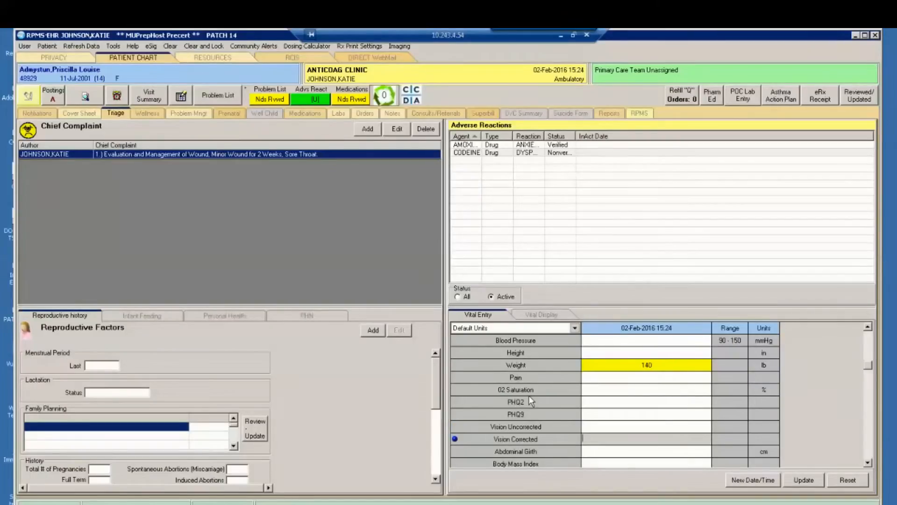
pyautogui.press('Tab')
pyautogui.press('Tab')
pyautogui.press('Tab')
pyautogui.press('Tab')
pyautogui.press('Tab')
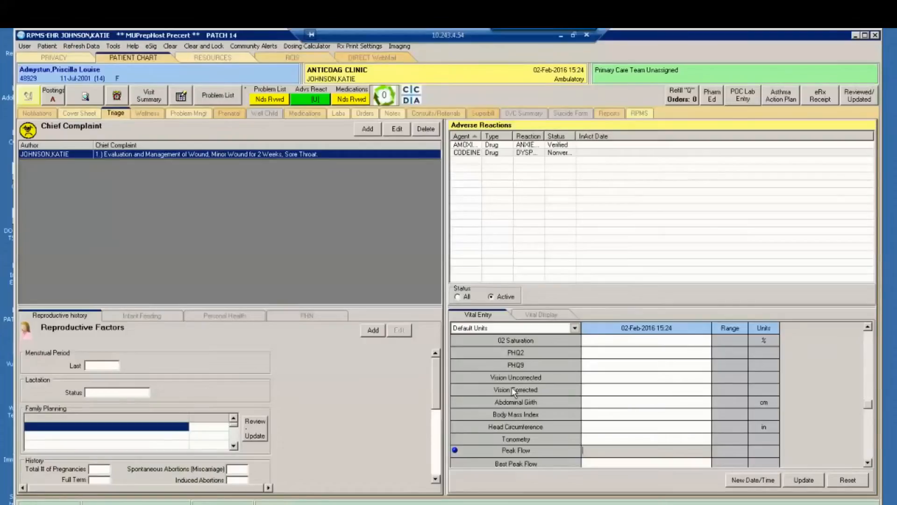
pyautogui.scroll(-4, 533, 437)
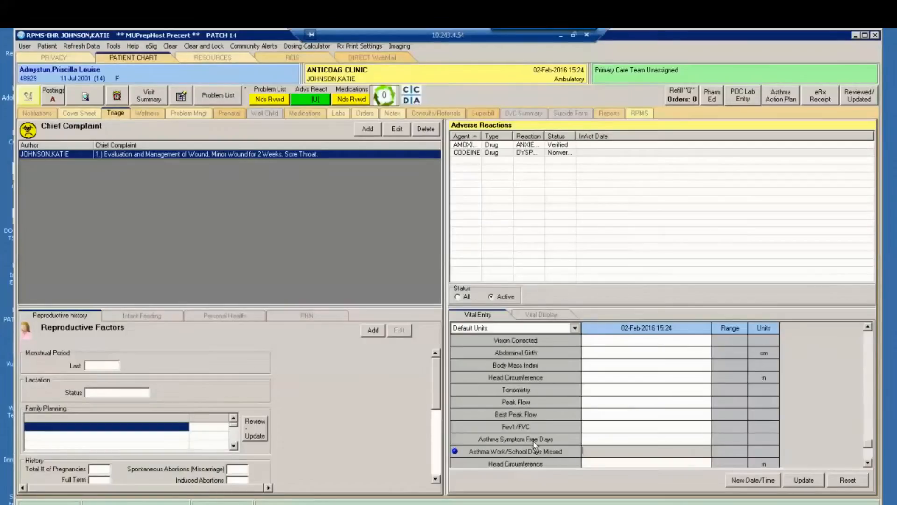
pyautogui.scroll(-1, 534, 443)
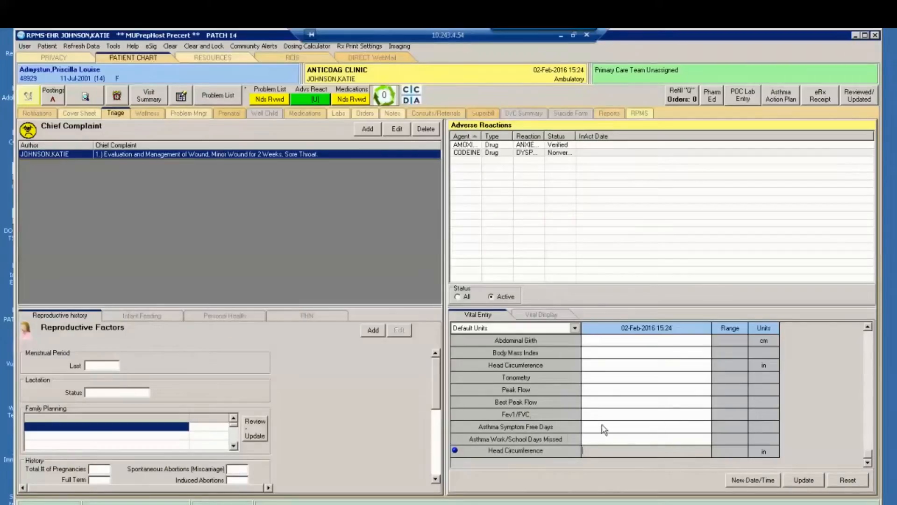
pyautogui.click(611, 406)
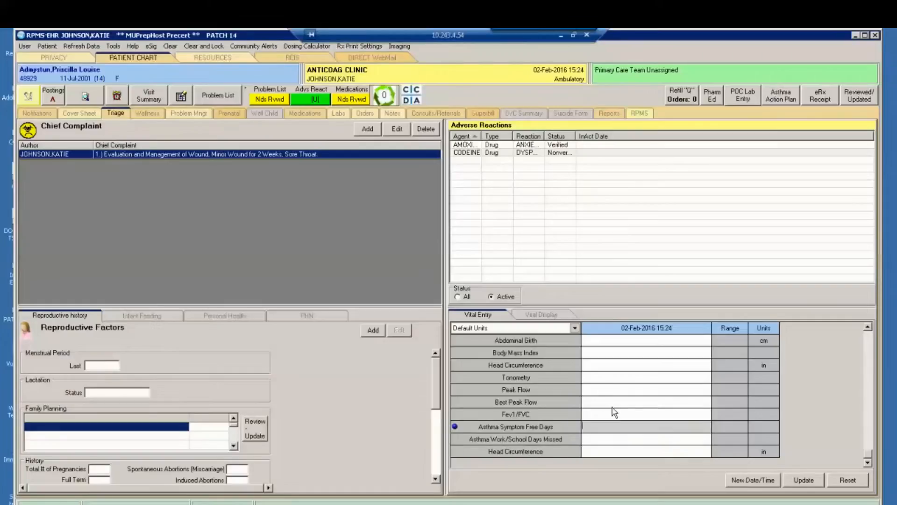
pyautogui.scroll(4, 611, 406)
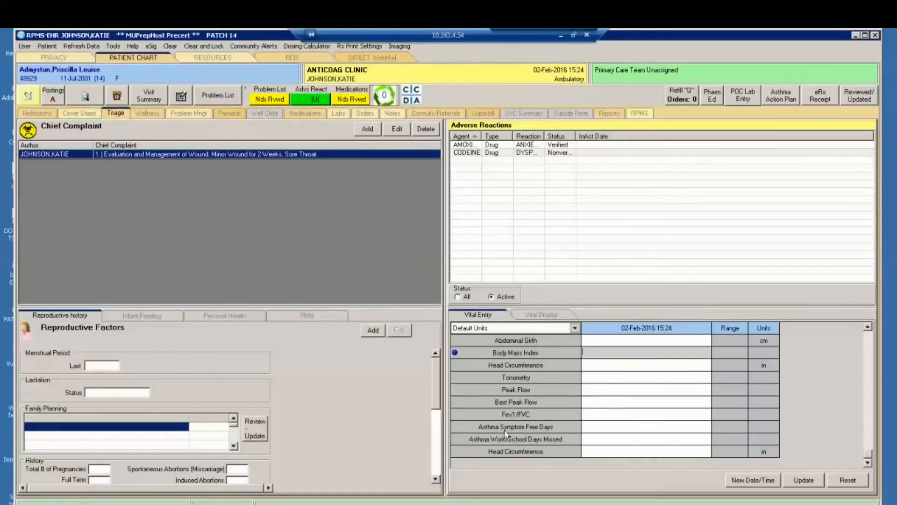
pyautogui.scroll(5, 593, 426)
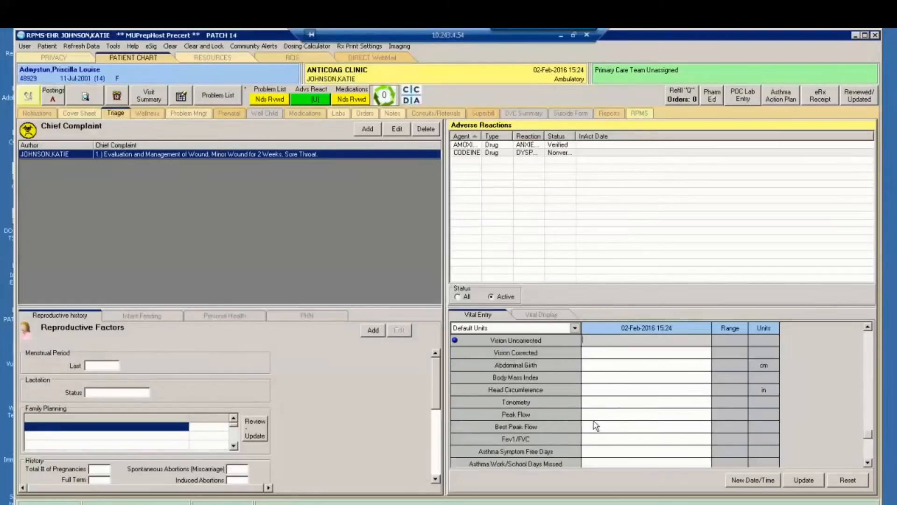
pyautogui.scroll(8, 590, 385)
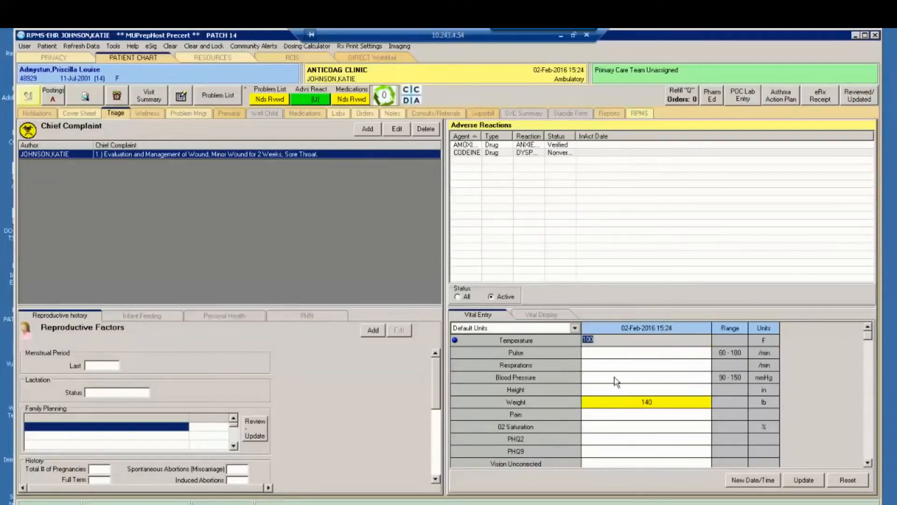
# - Enter a blood pressure of 120/80 mmHg in the vitals for the current visit
pyautogui.click(616, 379)
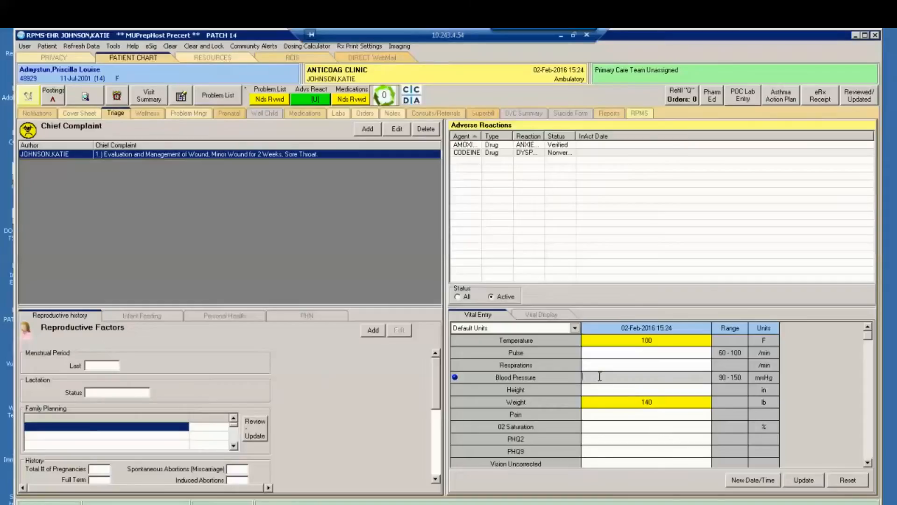
pyautogui.write('120/80')
# - Add the location qualifier L Arm to the 120/80 blood pressure reading, leaving method, position and cuff size blank
pyautogui.rightClick(613, 376)
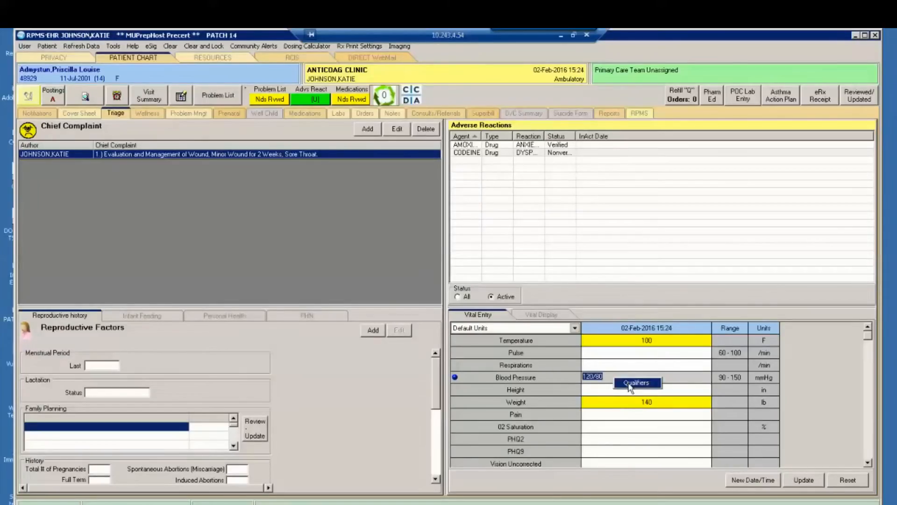
pyautogui.click(630, 384)
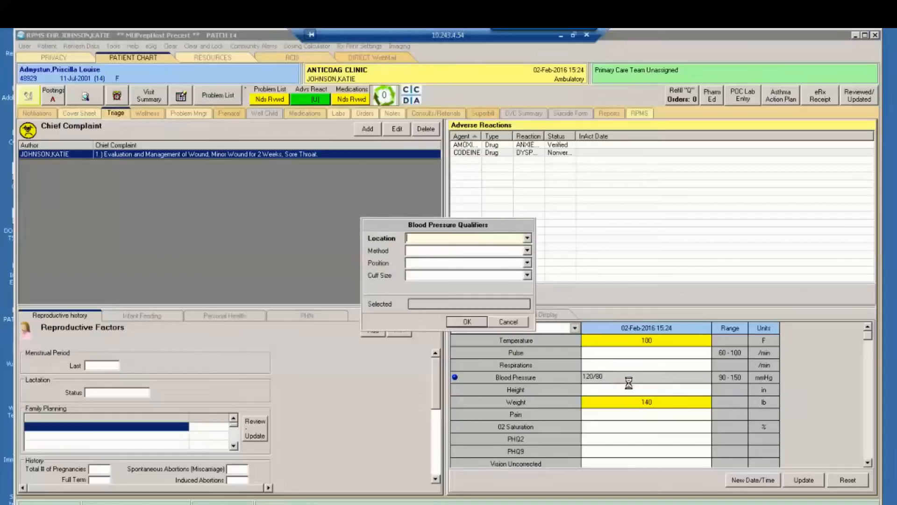
pyautogui.click(528, 239)
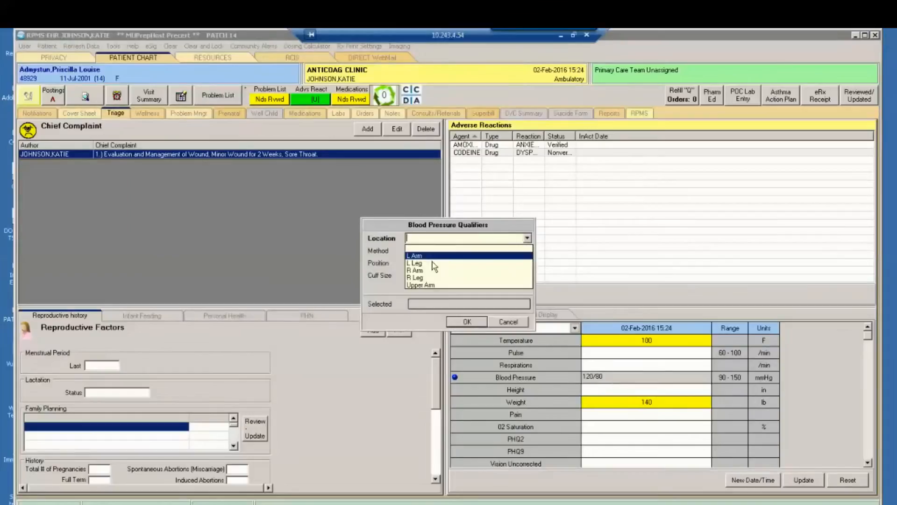
pyautogui.click(469, 256)
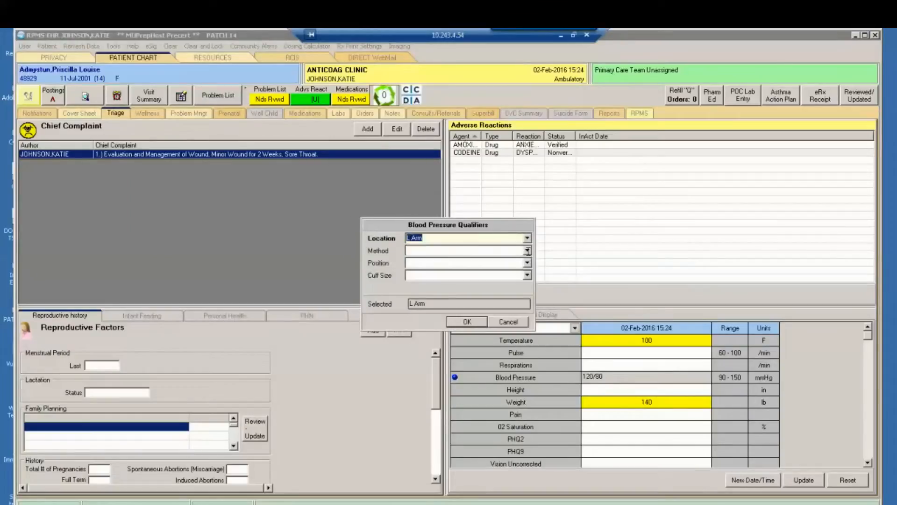
pyautogui.click(528, 251)
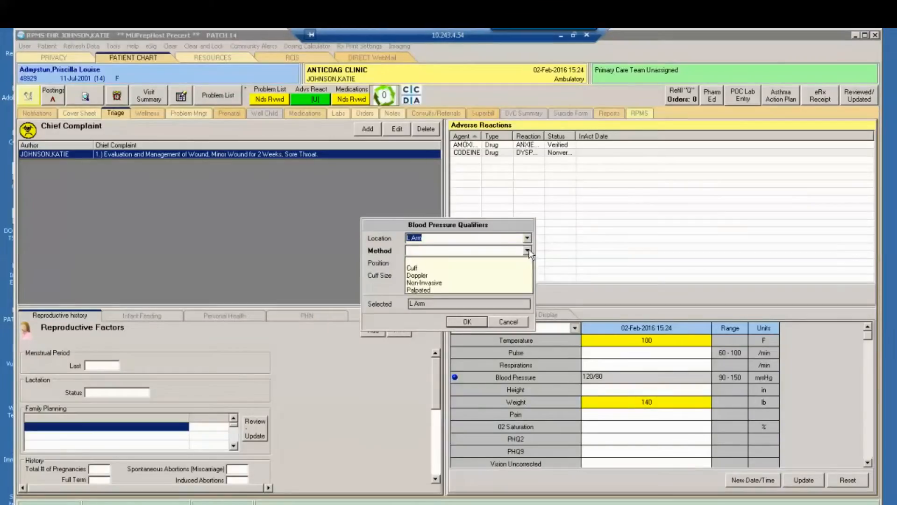
pyautogui.click(528, 251)
pyautogui.click(528, 251)
pyautogui.click(528, 251)
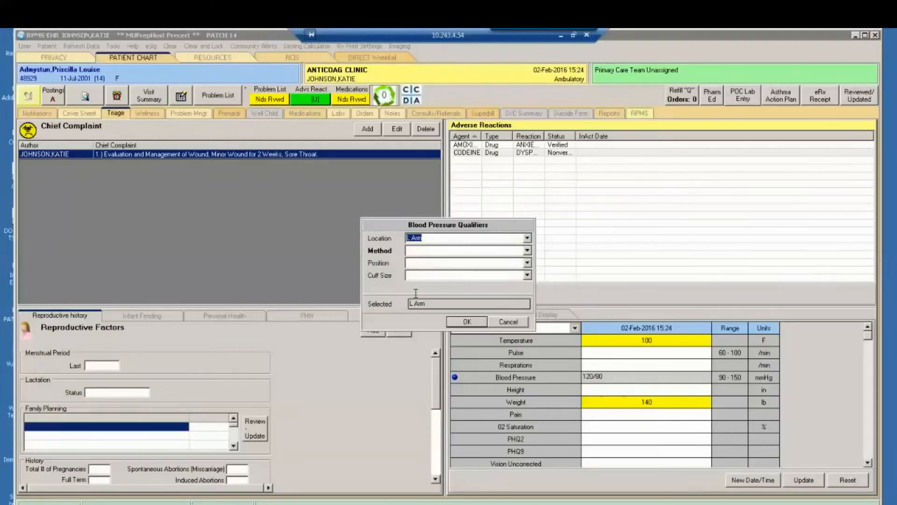
pyautogui.click(480, 322)
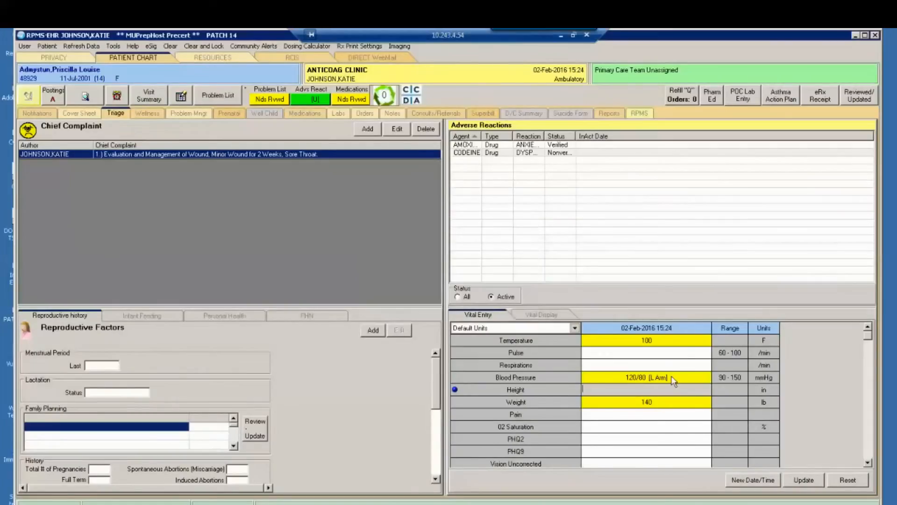
pyautogui.rightClick(622, 378)
pyautogui.click(603, 413)
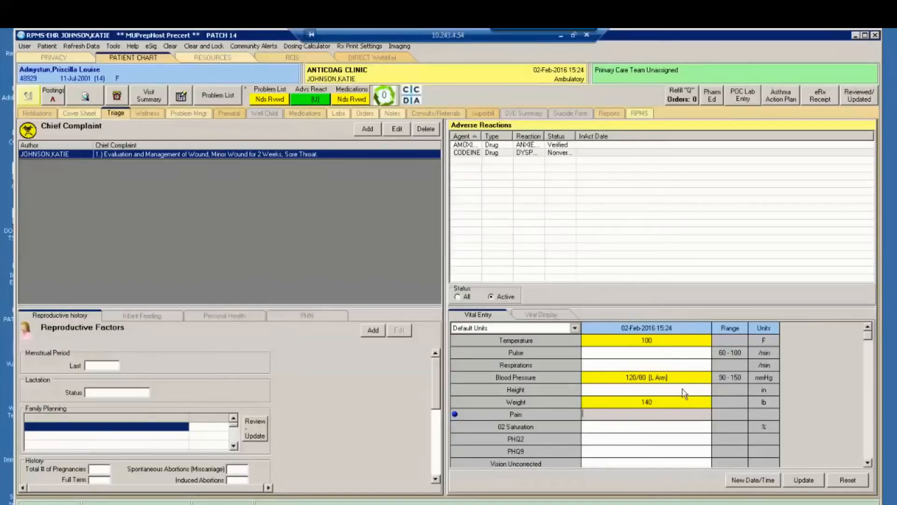
pyautogui.click(668, 437)
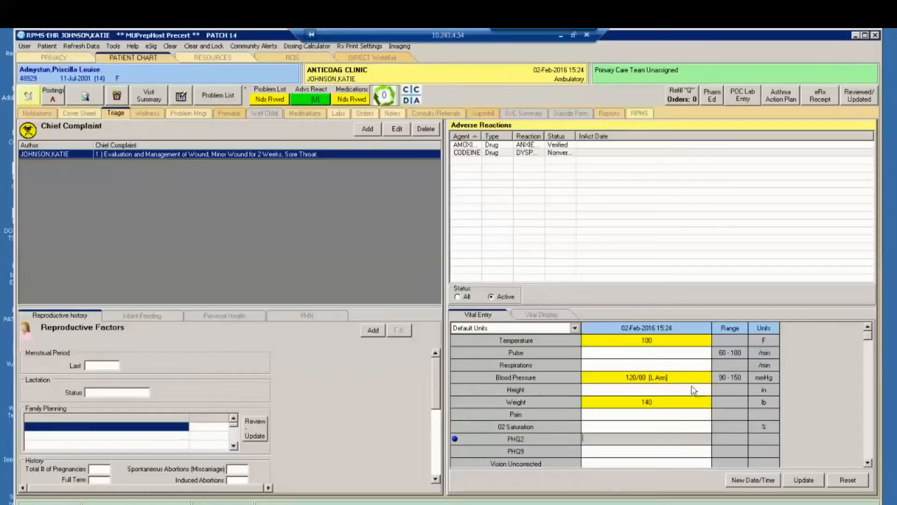
pyautogui.click(677, 378)
pyautogui.click(622, 392)
pyautogui.click(619, 378)
pyautogui.click(612, 391)
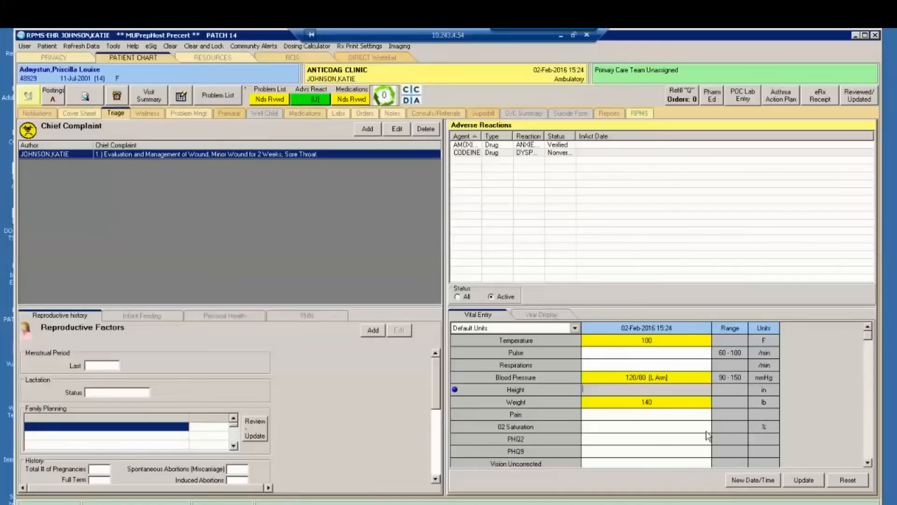
# - Add a second vitals column for the current time, 02-Feb-2016 15:35, and enter a blood pressure of 110/80 in it
pyautogui.click(748, 480)
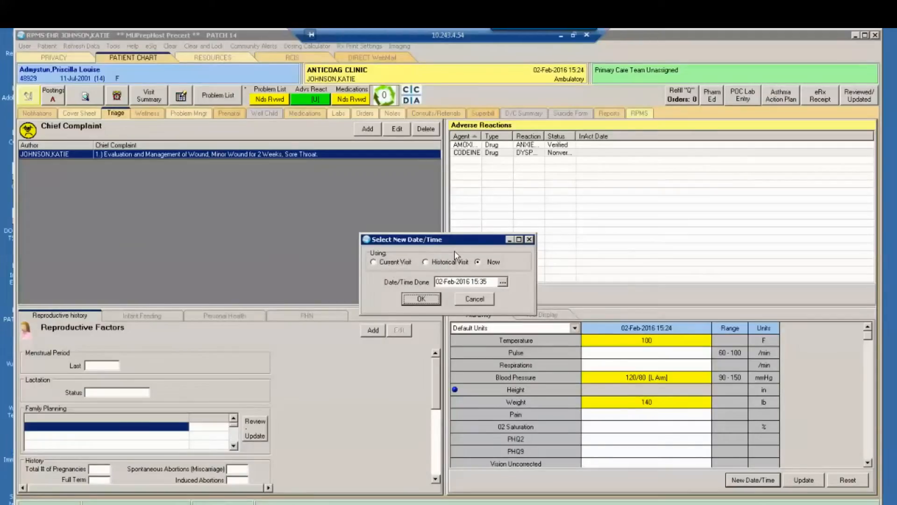
pyautogui.click(421, 299)
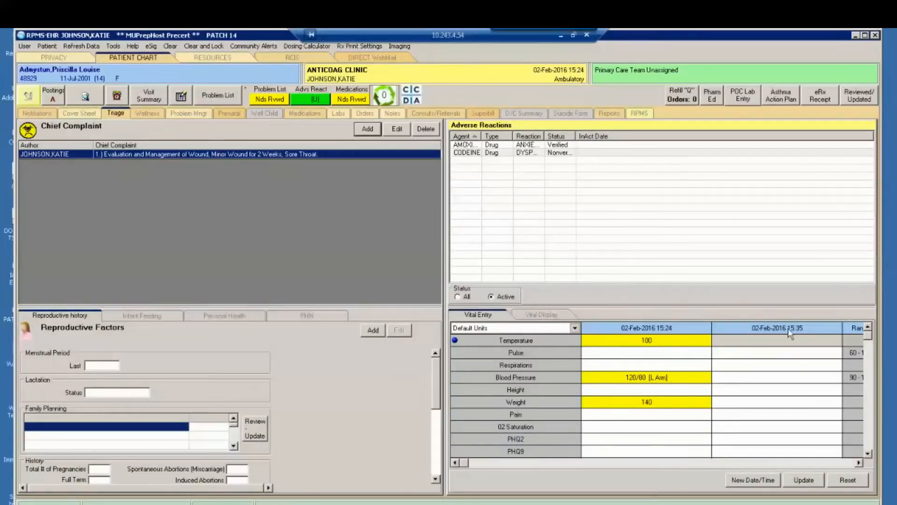
pyautogui.click(741, 341)
pyautogui.click(754, 377)
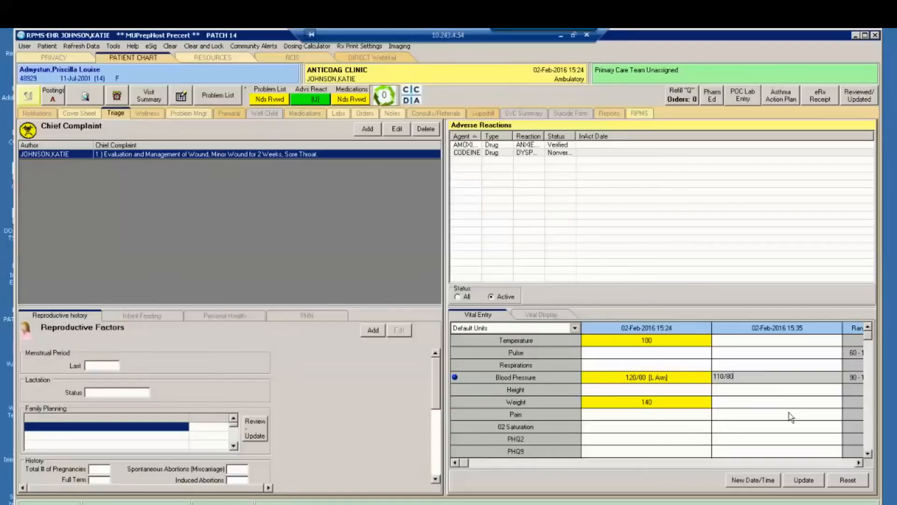
# - Qualify the 110/80 blood pressure reading with location R Arm, method Cuff, position Lying and cuff size LG Adult
pyautogui.click(765, 375)
pyautogui.rightClick(750, 377)
pyautogui.click(769, 384)
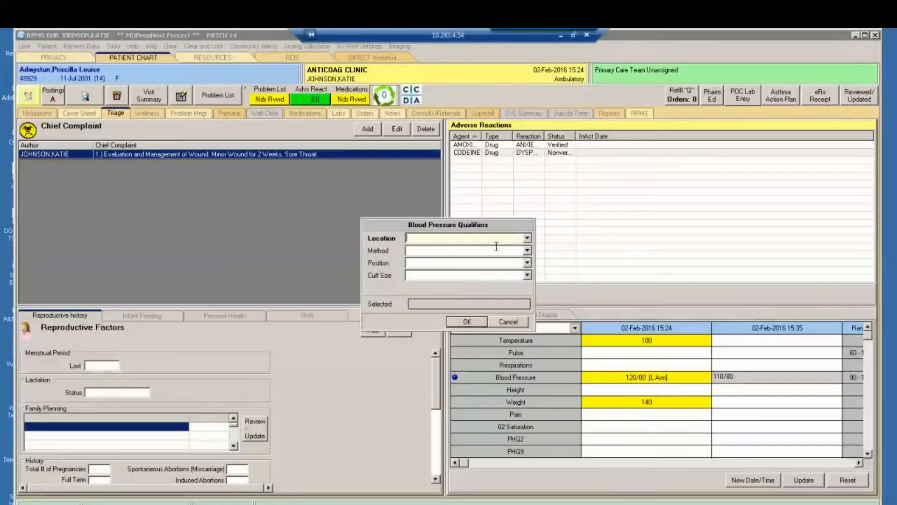
pyautogui.click(527, 238)
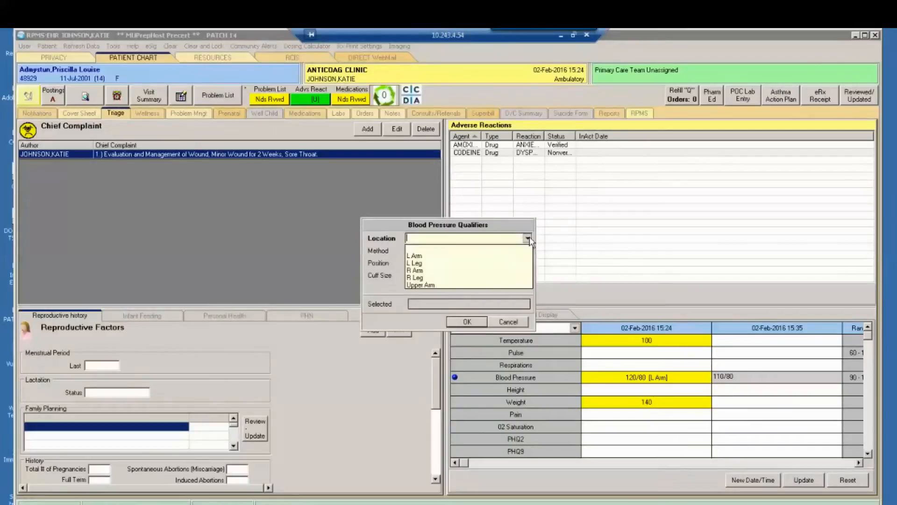
pyautogui.click(440, 271)
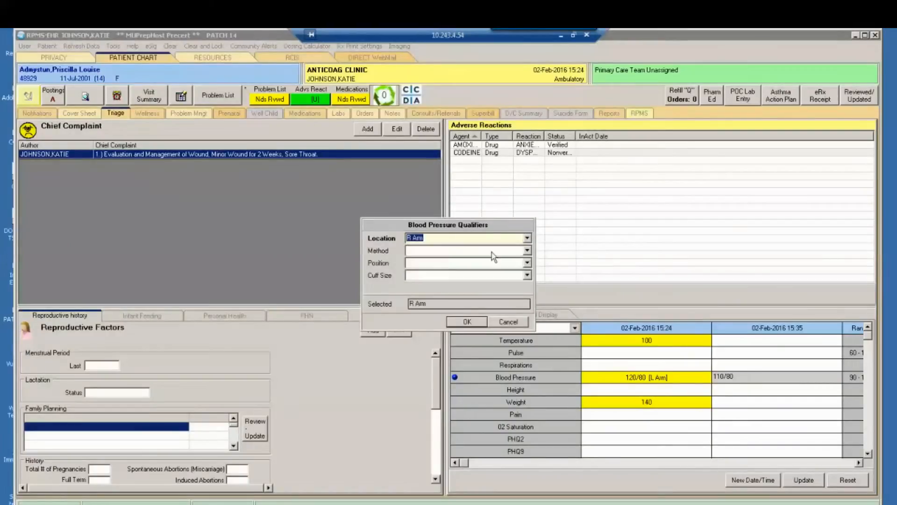
pyautogui.click(527, 250)
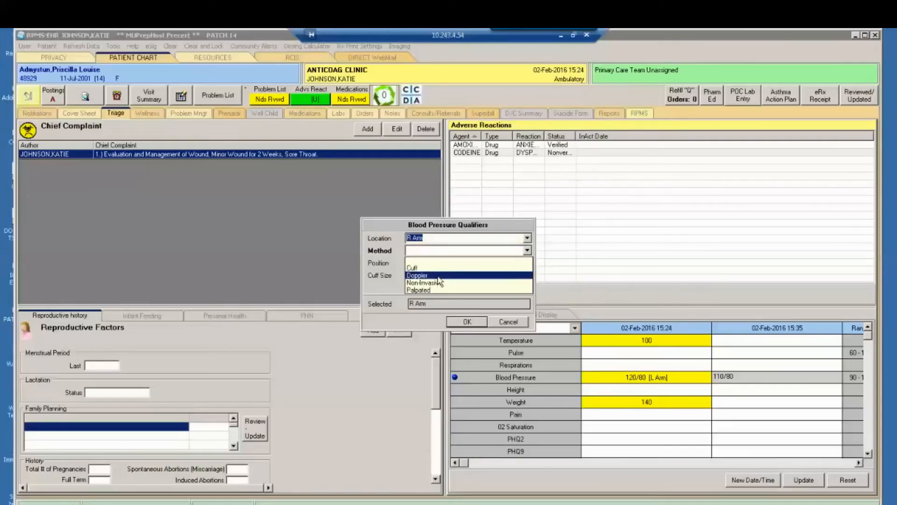
pyautogui.click(435, 268)
pyautogui.click(526, 263)
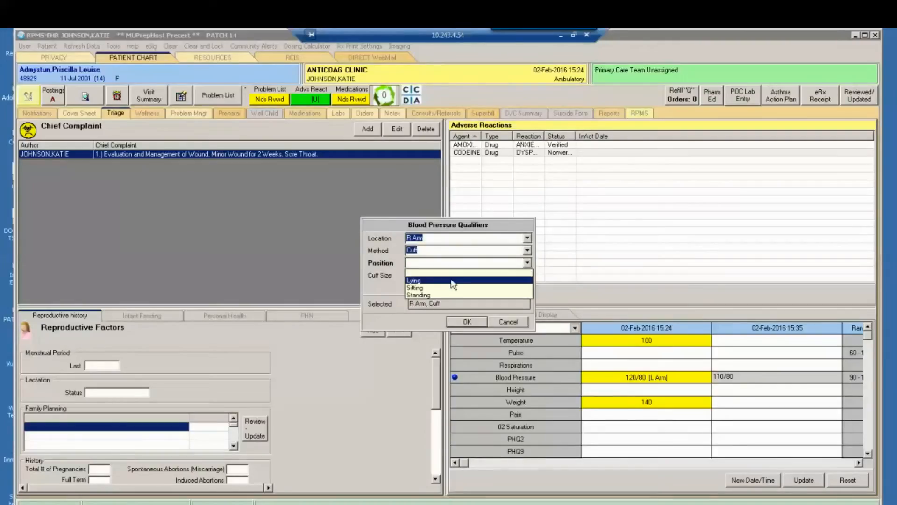
pyautogui.click(449, 283)
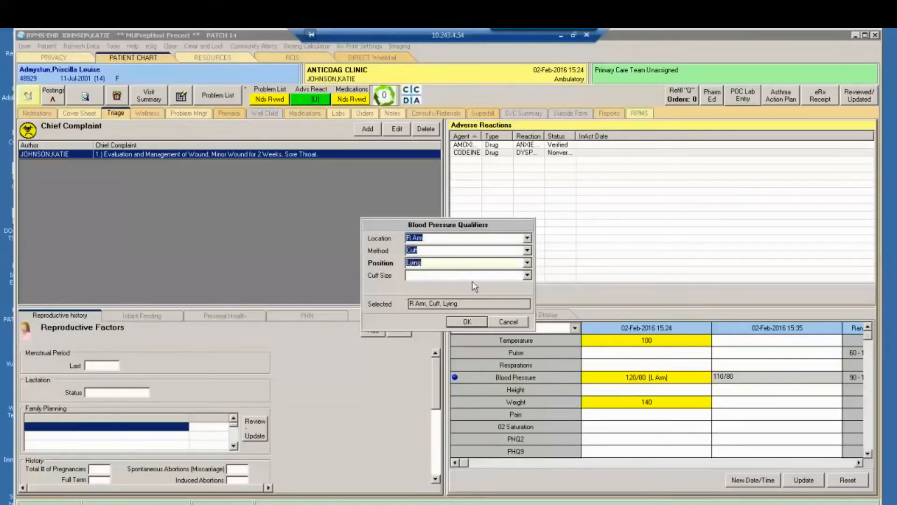
pyautogui.click(527, 275)
pyautogui.click(430, 304)
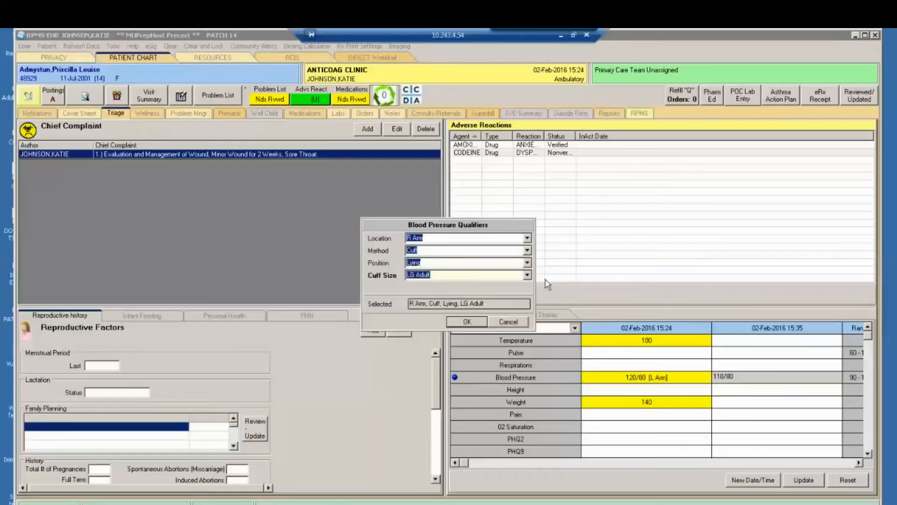
pyautogui.click(467, 322)
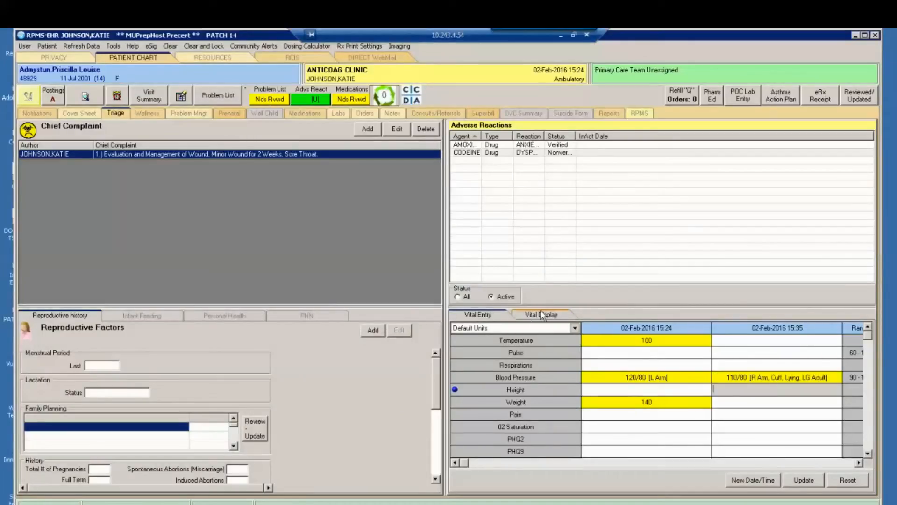
# - Save the entered vitals and review them in the vital display, checking both time columns in vital entry as well
pyautogui.click(534, 318)
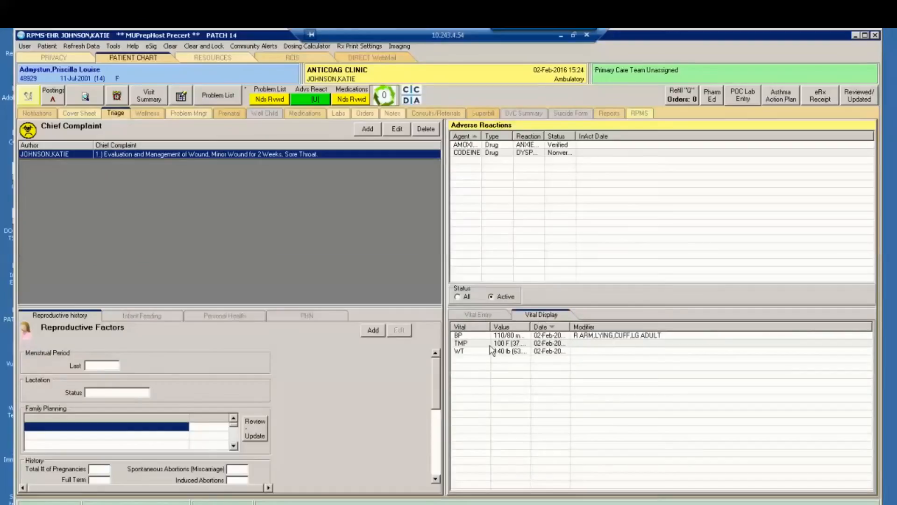
pyautogui.rightClick(612, 381)
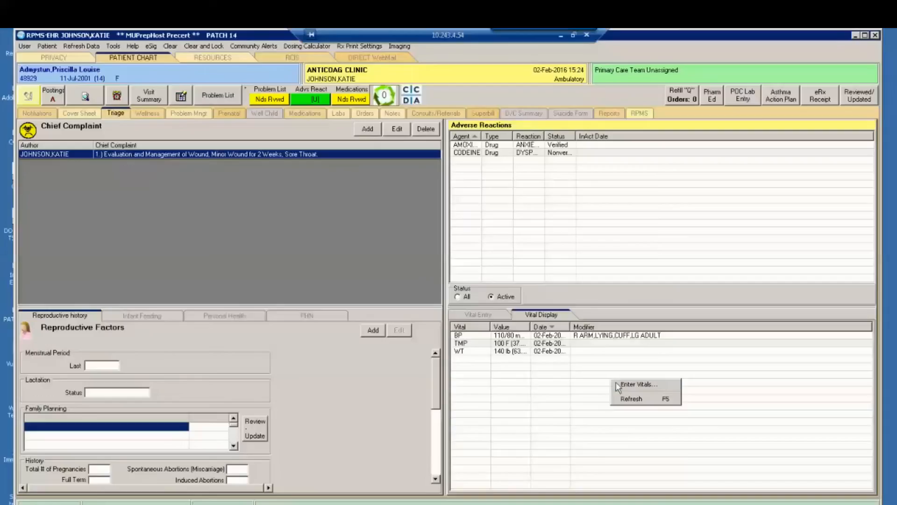
pyautogui.click(624, 386)
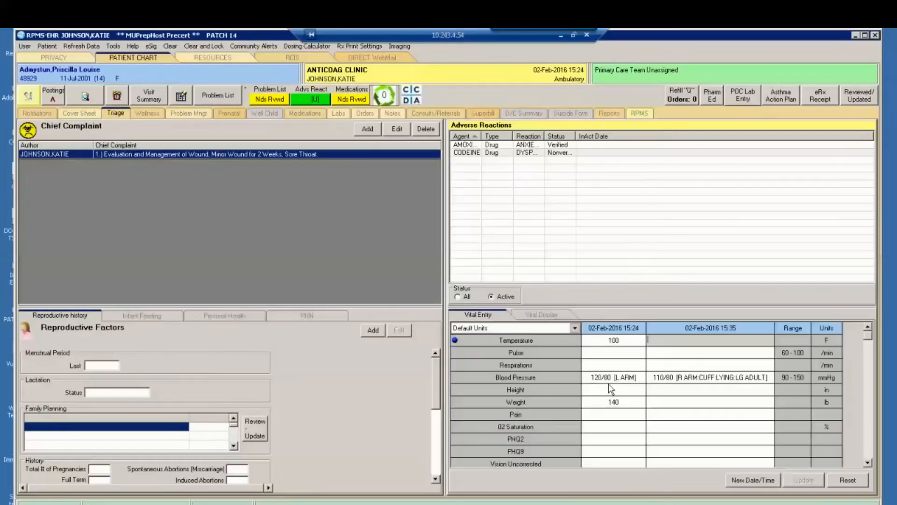
pyautogui.click(530, 319)
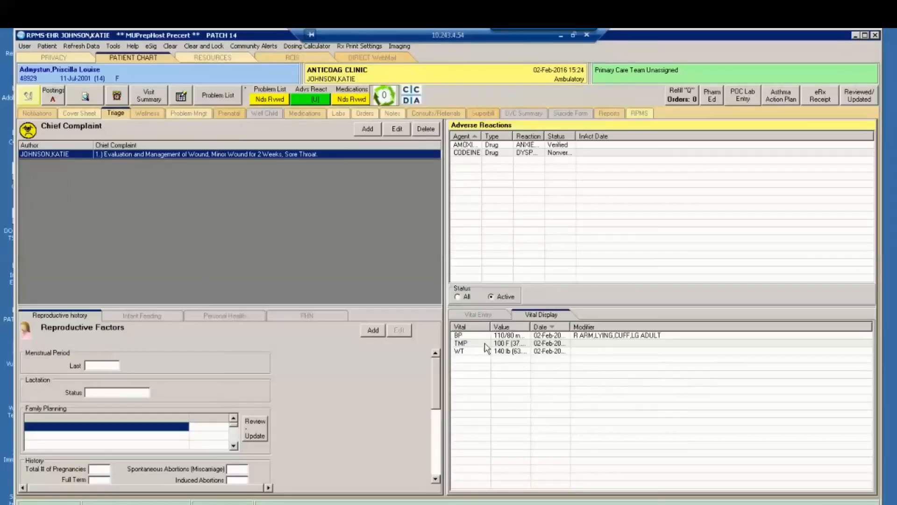
# - View the blood pressure graph for all results and for one year, and close it
pyautogui.doubleClick(472, 336)
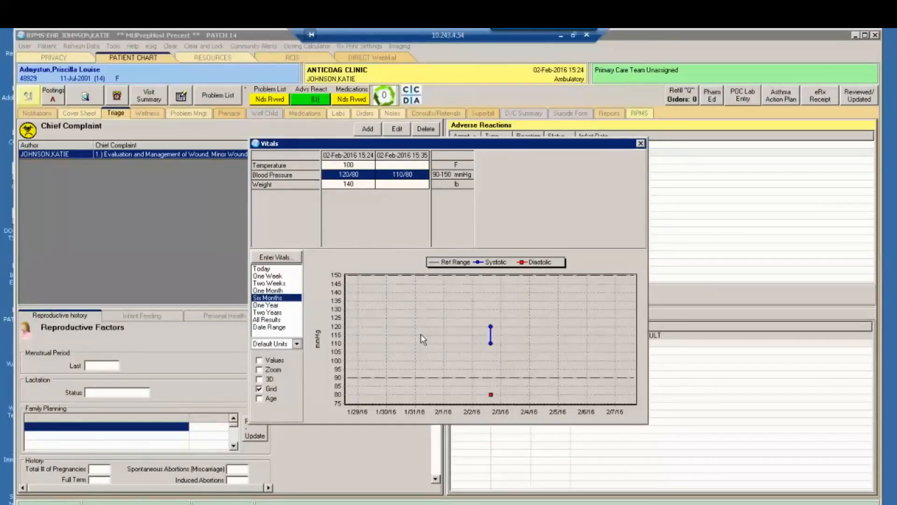
pyautogui.click(267, 320)
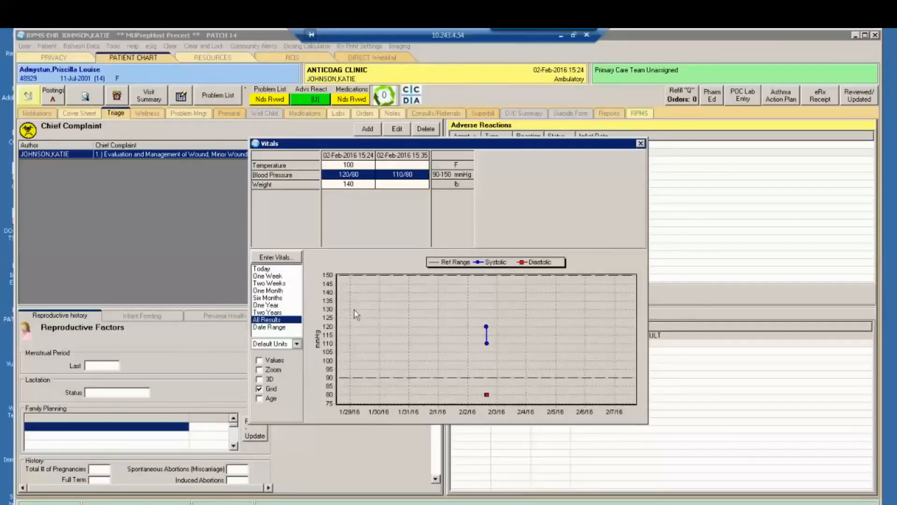
pyautogui.click(275, 306)
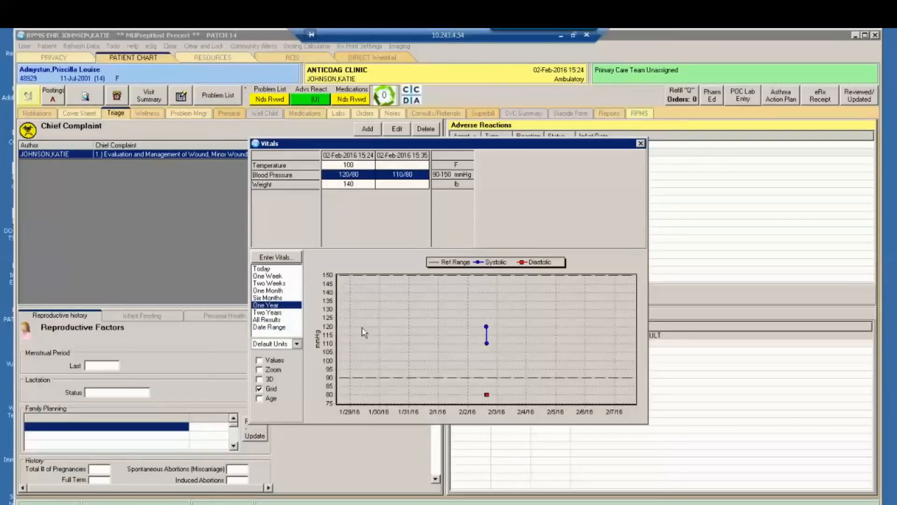
pyautogui.click(641, 143)
# - View the temperature graph for all results, switch its value labels on and off, and close it
pyautogui.doubleClick(512, 344)
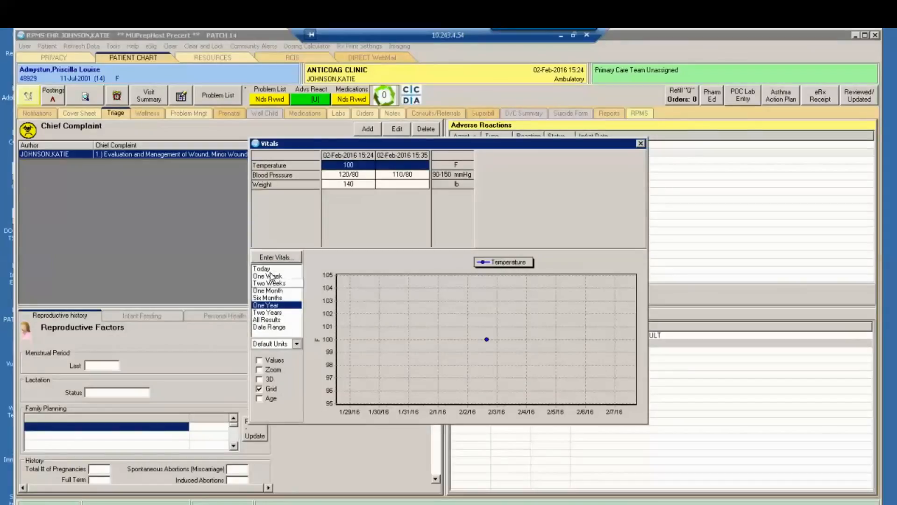
pyautogui.click(266, 319)
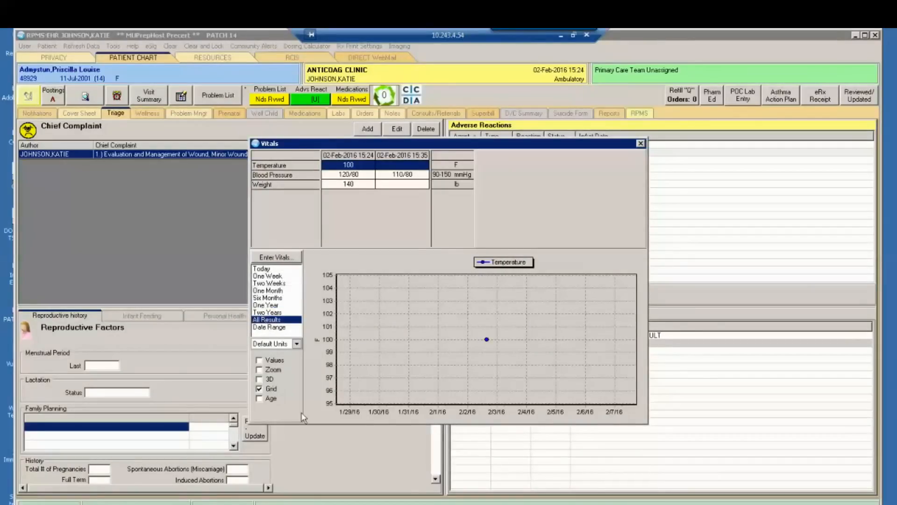
pyautogui.click(260, 360)
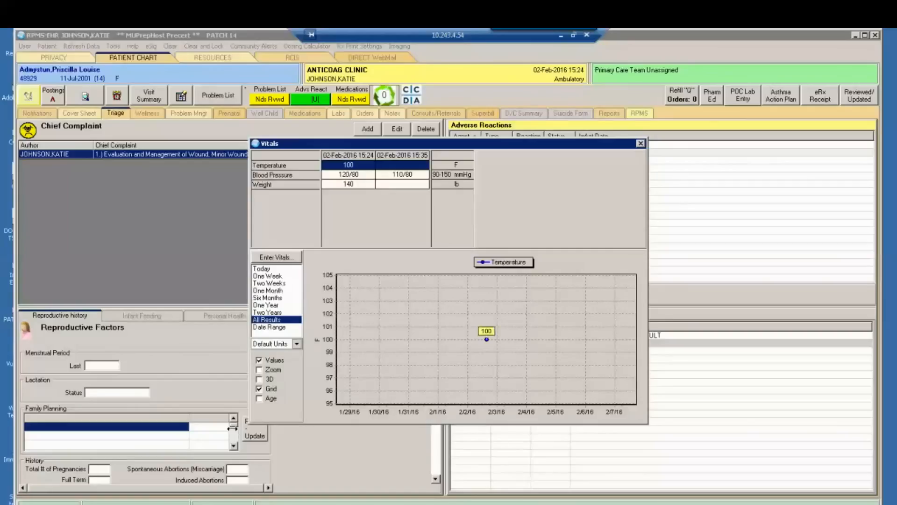
pyautogui.click(259, 361)
pyautogui.click(641, 144)
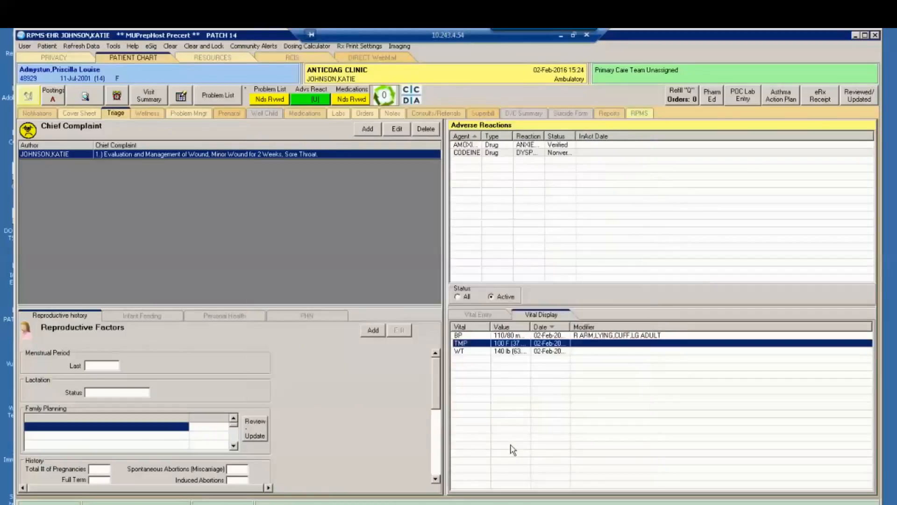
pyautogui.click(381, 442)
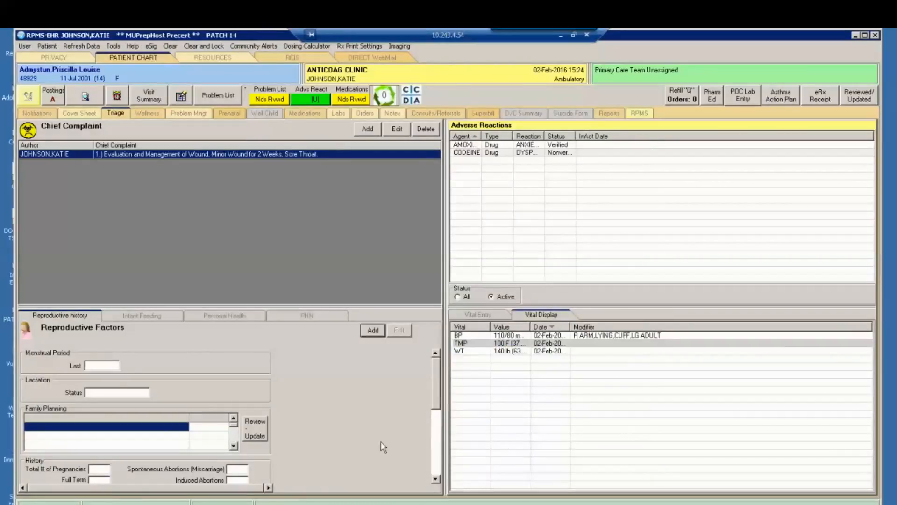